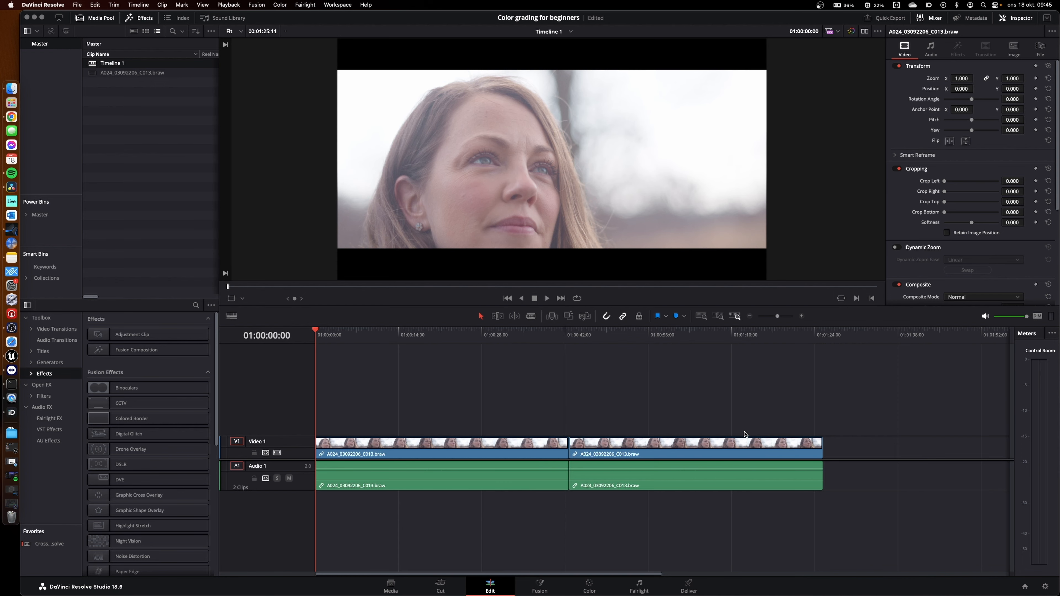
# Switch to the Color page with its mini timeline shown and park the playhead at 01:00:24:20 in the first clip.
pyautogui.hotkey('shift', '6')
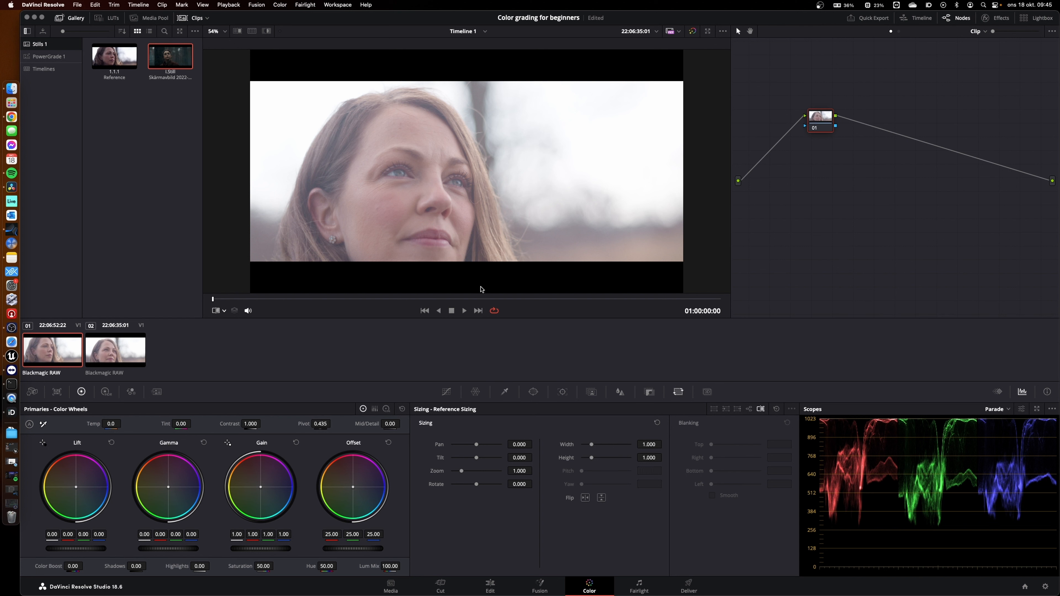
pyautogui.click(918, 18)
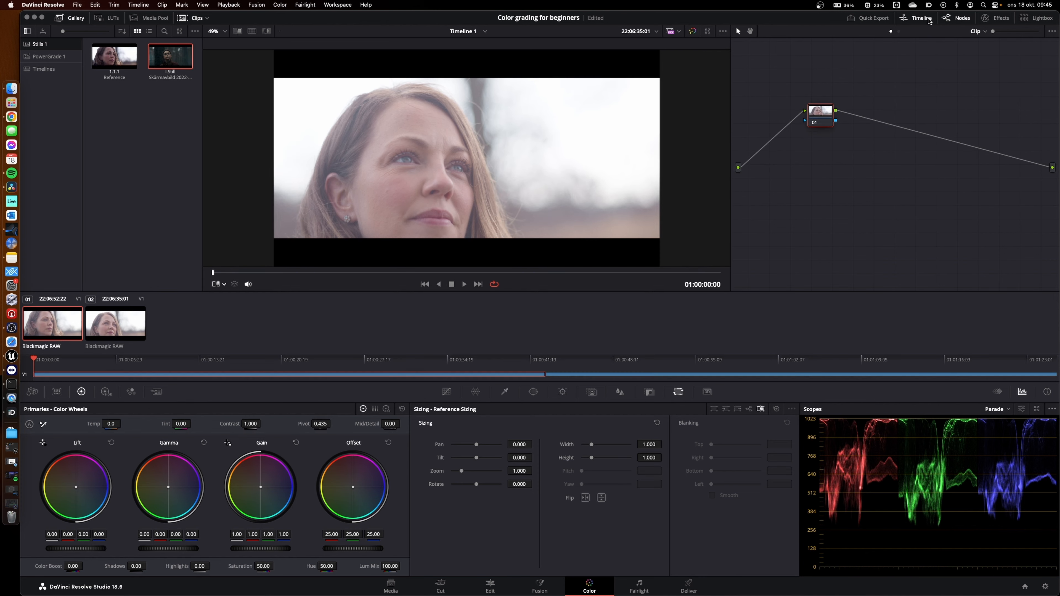
pyautogui.click(549, 375)
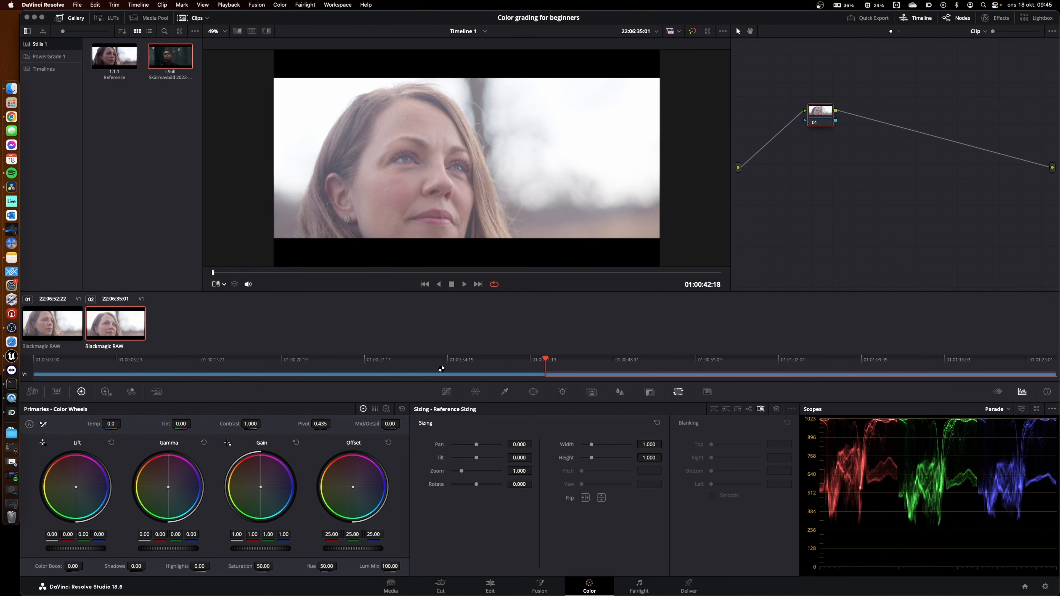
pyautogui.click(304, 365)
pyautogui.moveTo(302, 365); pyautogui.dragTo(331, 382)
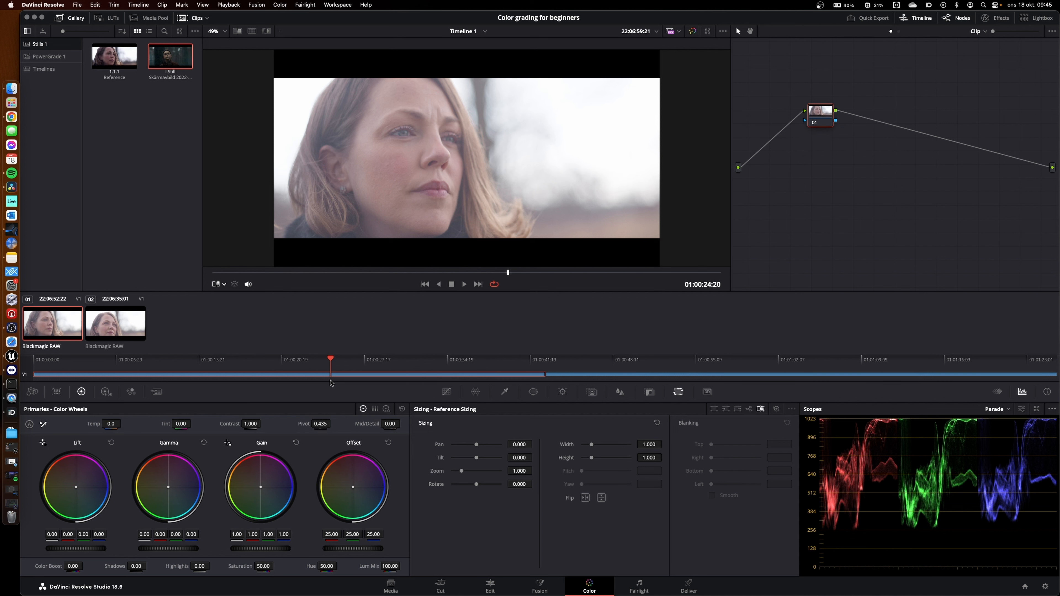
# Look through the effects library, the Lightbox overview, the media pool, the LUT browser and the stills gallery.
pyautogui.click(956, 19)
pyautogui.click(955, 21)
pyautogui.click(947, 17)
pyautogui.click(1002, 19)
pyautogui.click(1007, 19)
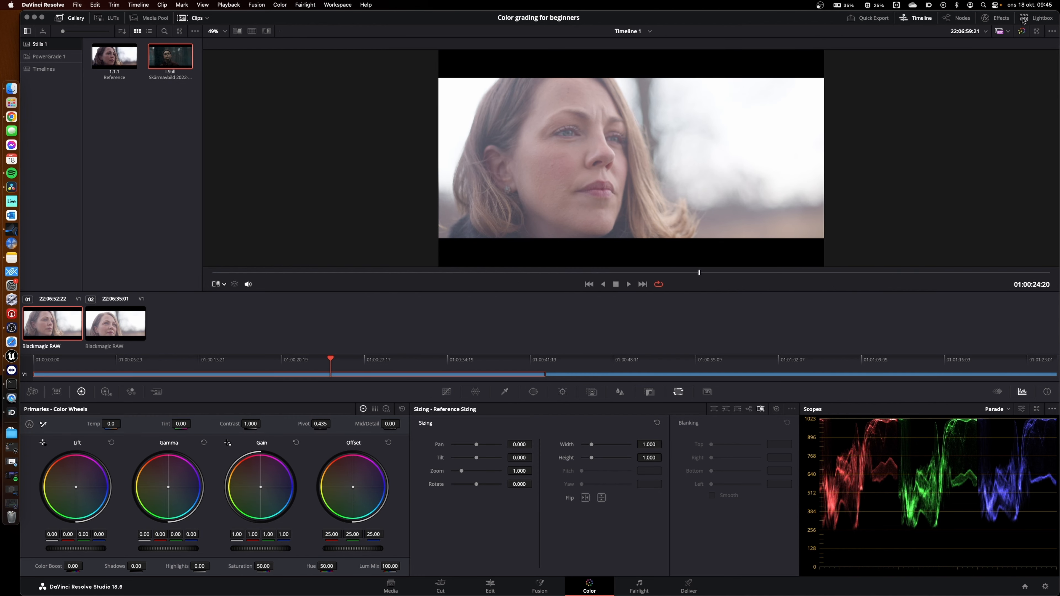
pyautogui.click(1046, 19)
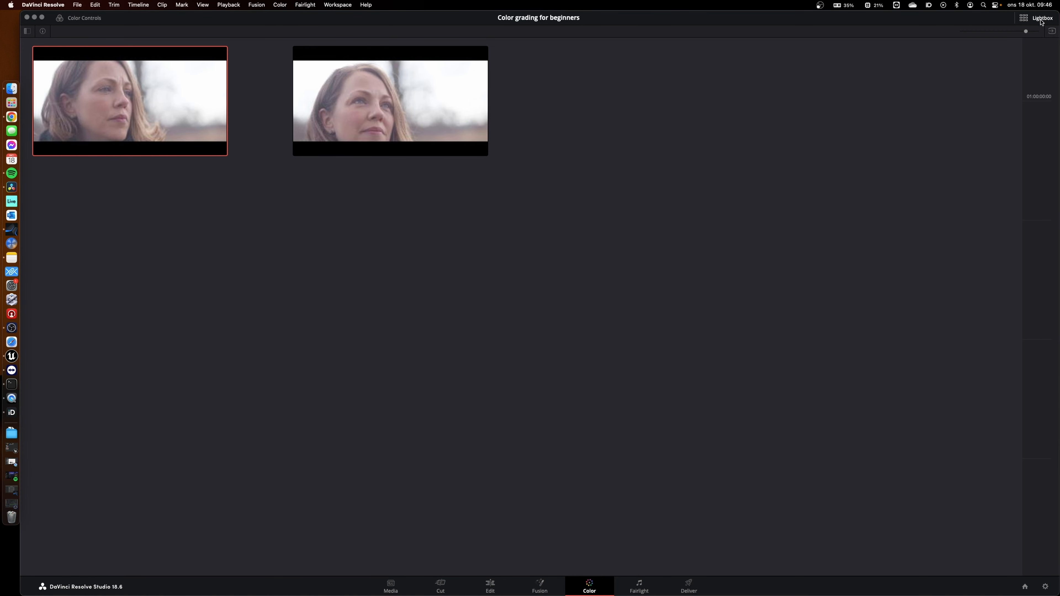
pyautogui.click(1042, 19)
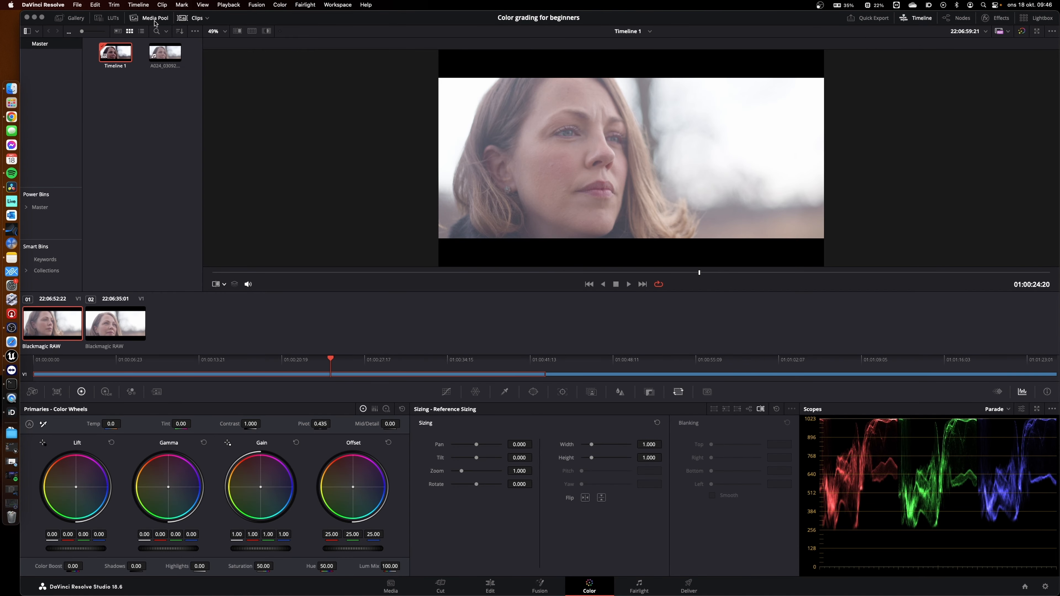
pyautogui.click(112, 20)
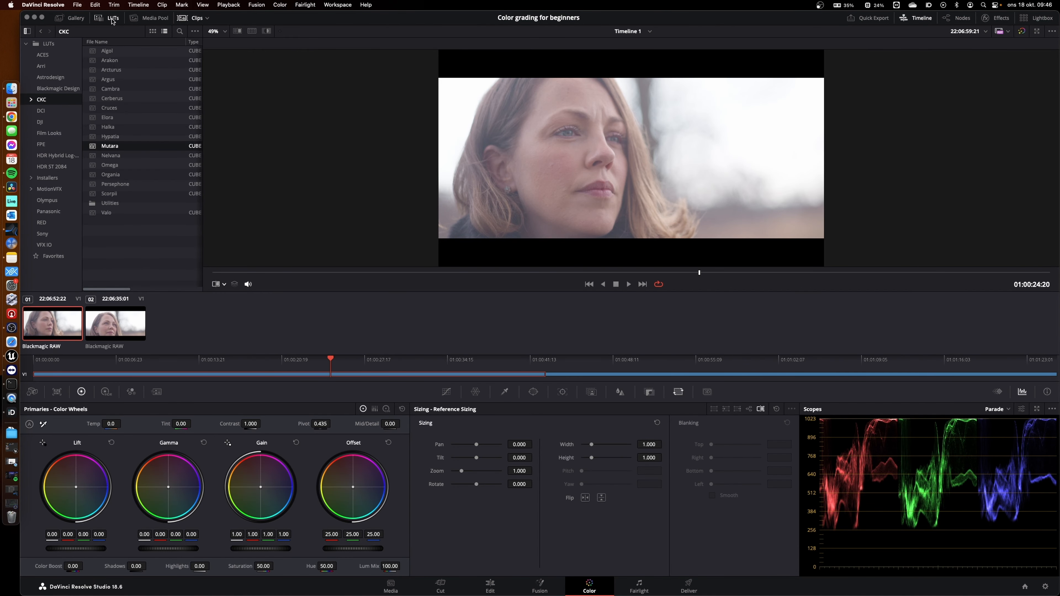
pyautogui.click(73, 19)
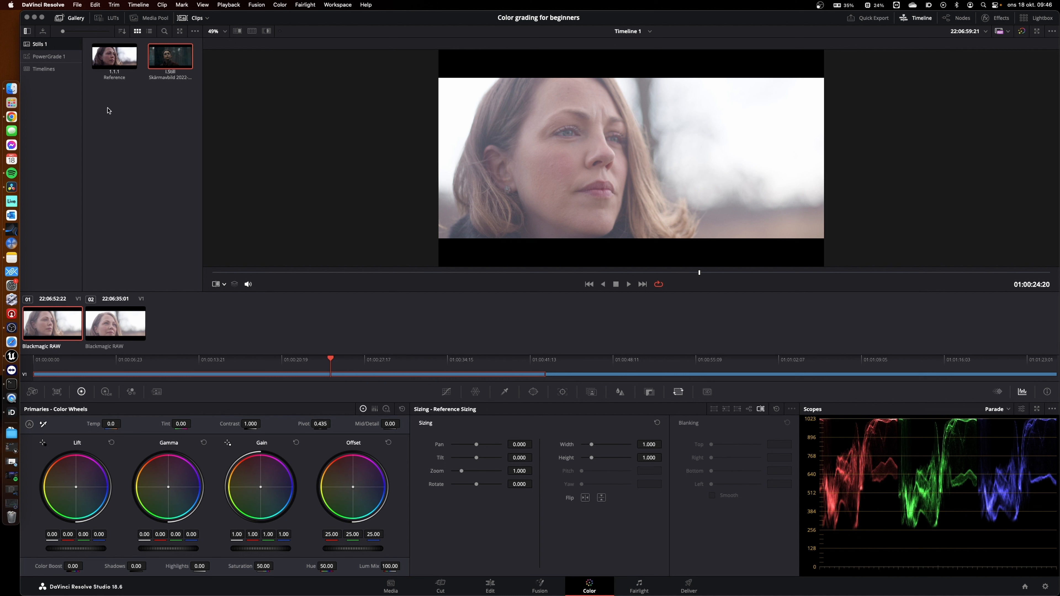
pyautogui.click(53, 60)
# Hide the mini timeline and reopen the node graph, moving node 01 closer to the source input.
pyautogui.click(915, 17)
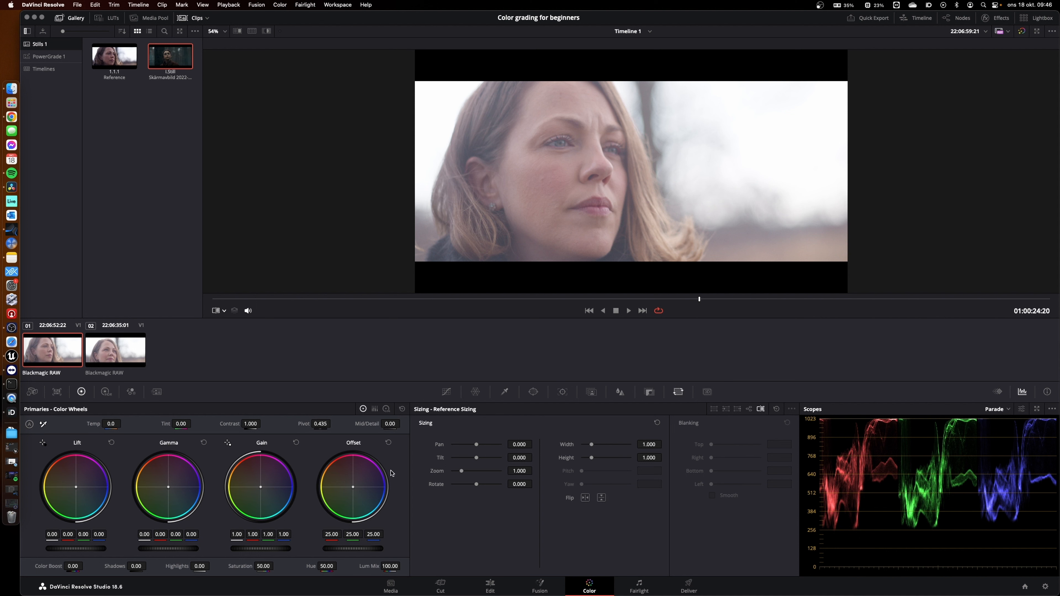
pyautogui.click(958, 18)
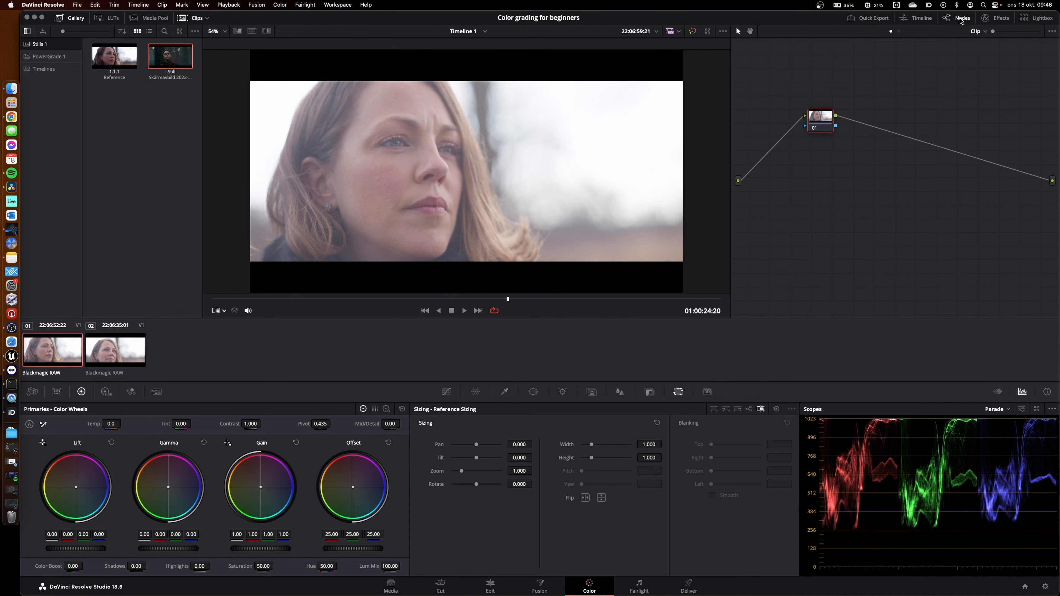
pyautogui.moveTo(817, 127); pyautogui.dragTo(790, 125)
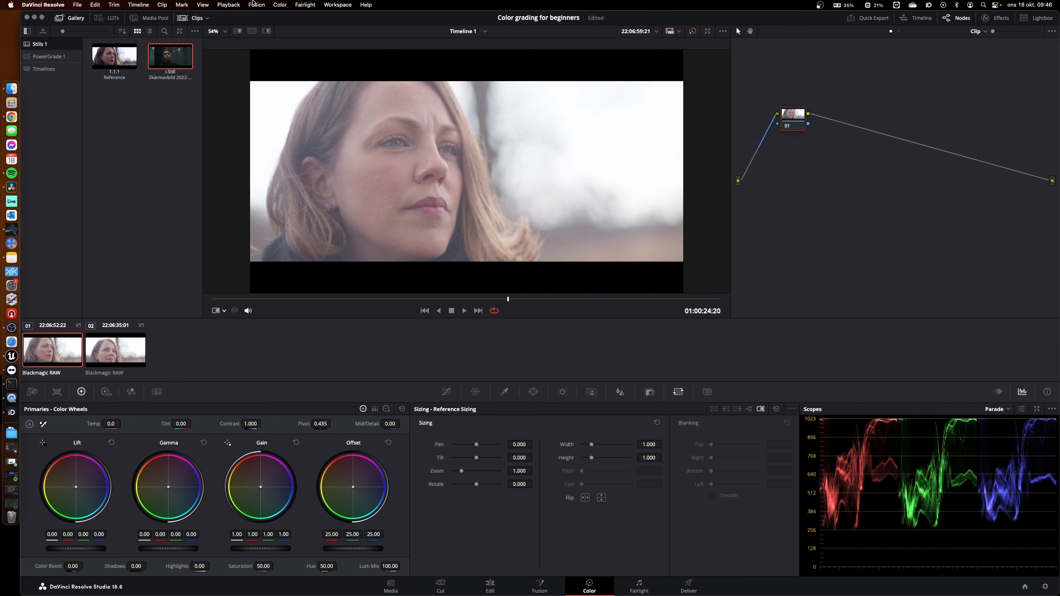
# Add two serial nodes one after the other behind node 01 in the node graph.
pyautogui.click(279, 5)
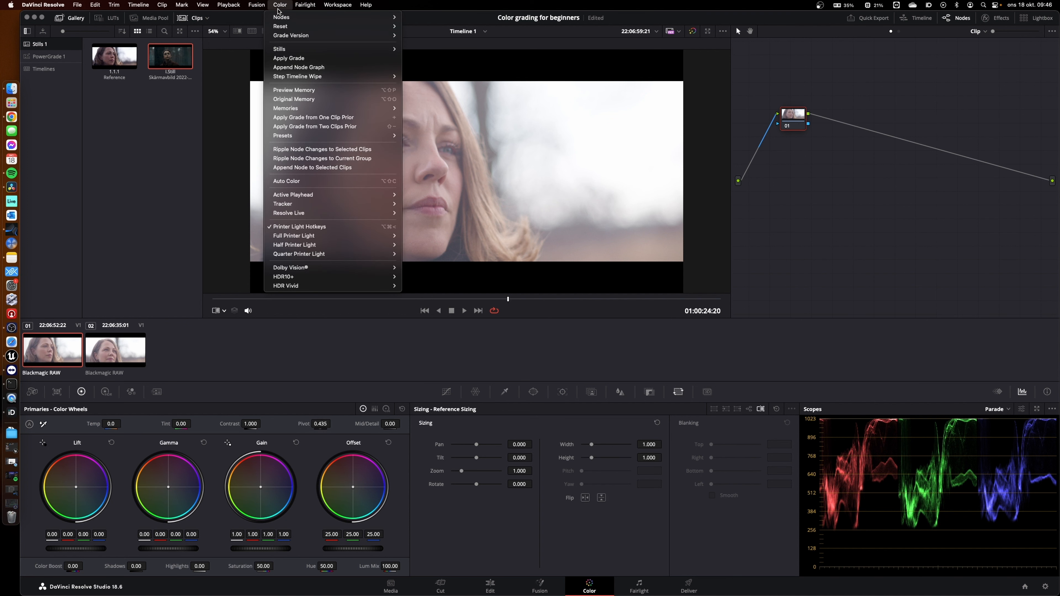
pyautogui.moveTo(288, 17)
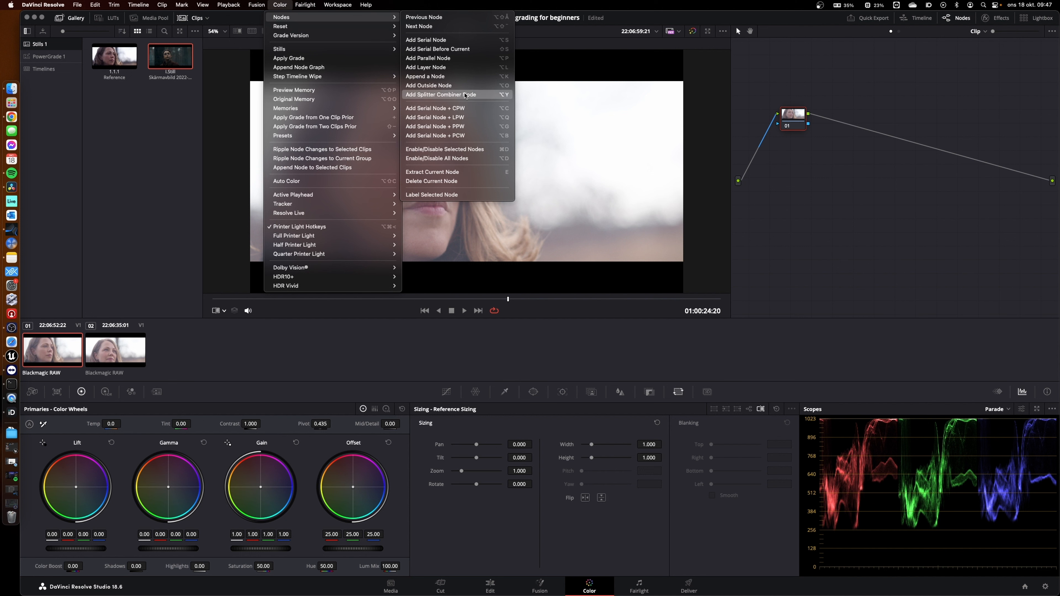
pyautogui.click(461, 42)
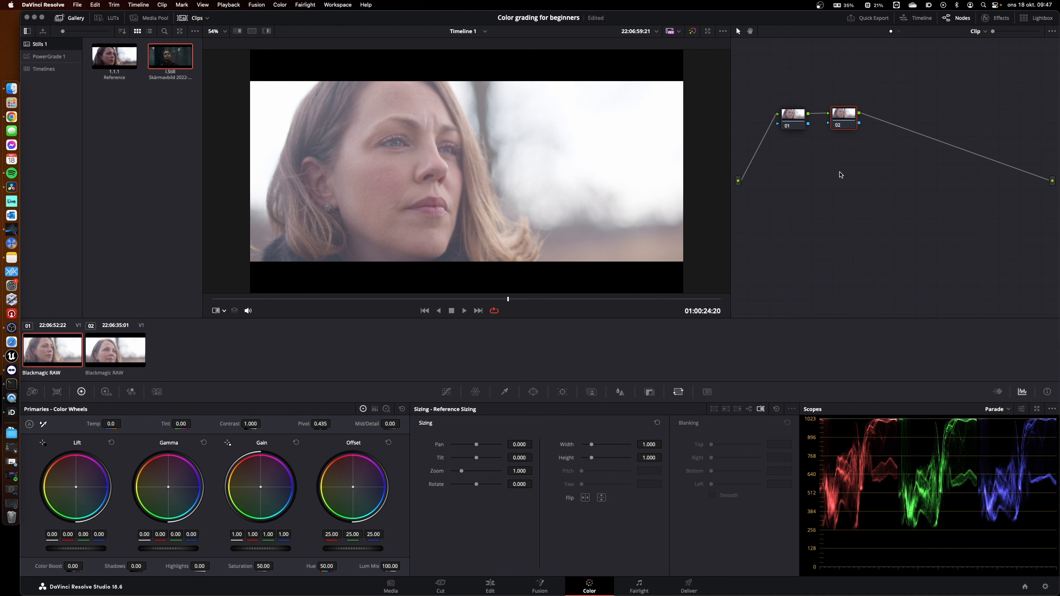
pyautogui.hotkey('alt', 's')
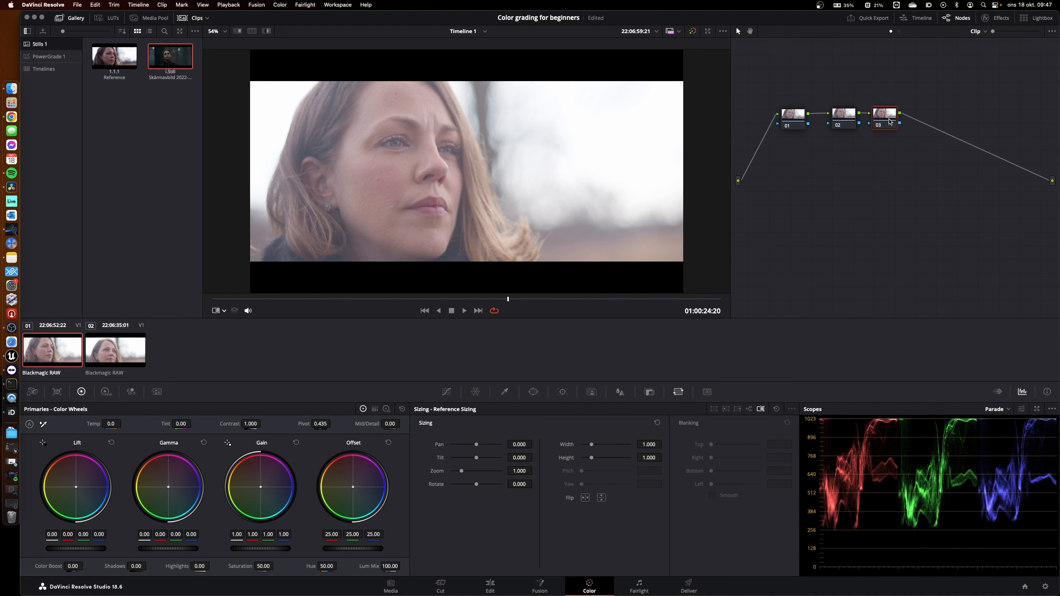
# Try inserting a serial node before node 01 and undo the insertion.
pyautogui.moveTo(798, 123); pyautogui.dragTo(802, 119)
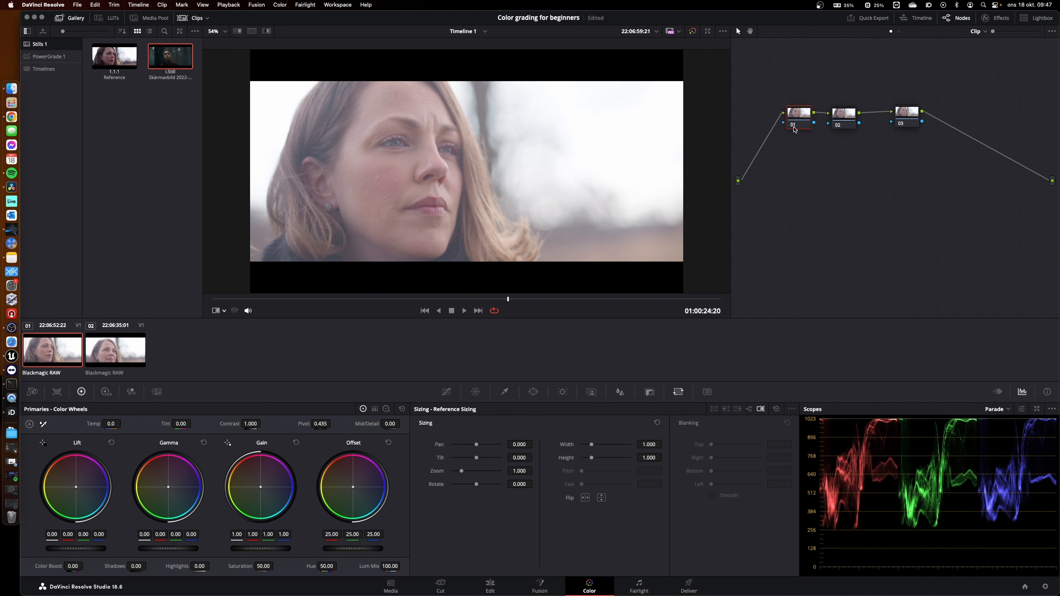
pyautogui.hotkey('alt', 's')
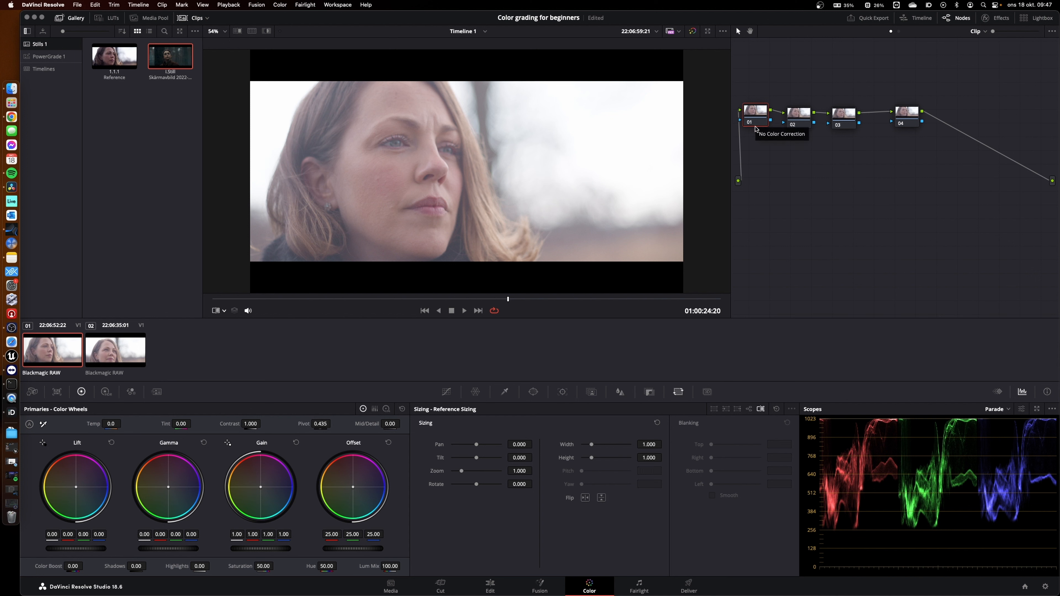
pyautogui.press('super+z')
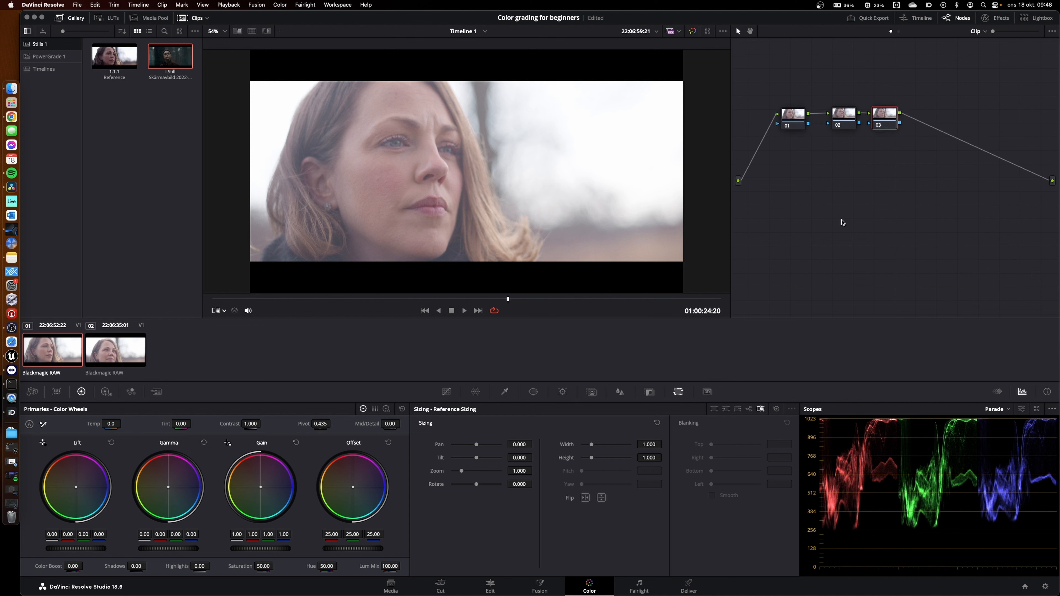
pyautogui.press('super+z')
# Append five more serial nodes after node 03 and tidy the chain with Cleanup Node Graph.
pyautogui.press('super+shift+z')
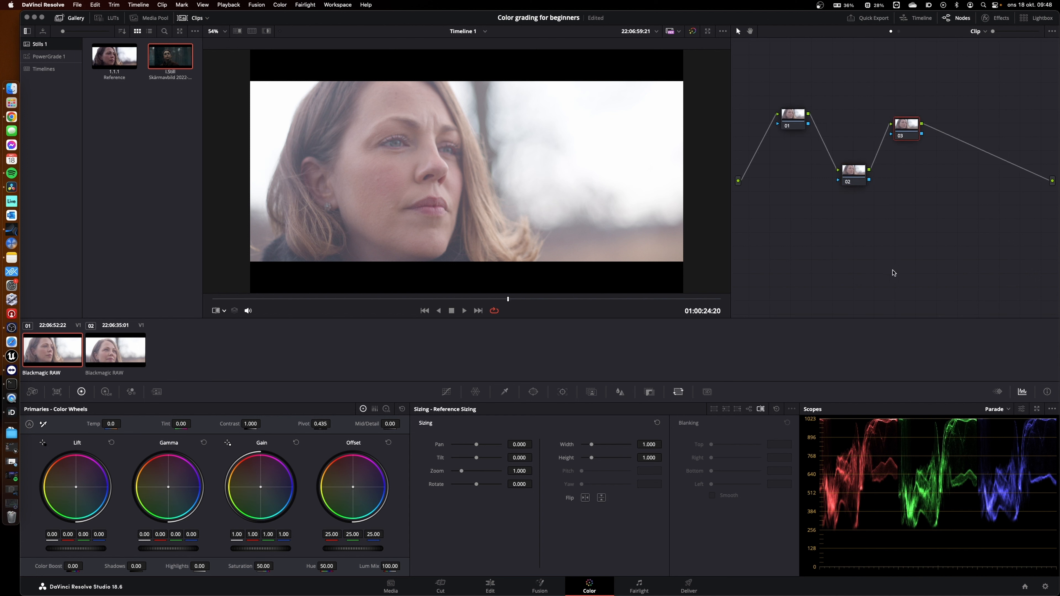
pyautogui.press('super+shift+z')
pyautogui.press('super+shift+z')
pyautogui.press('super+shift+z')
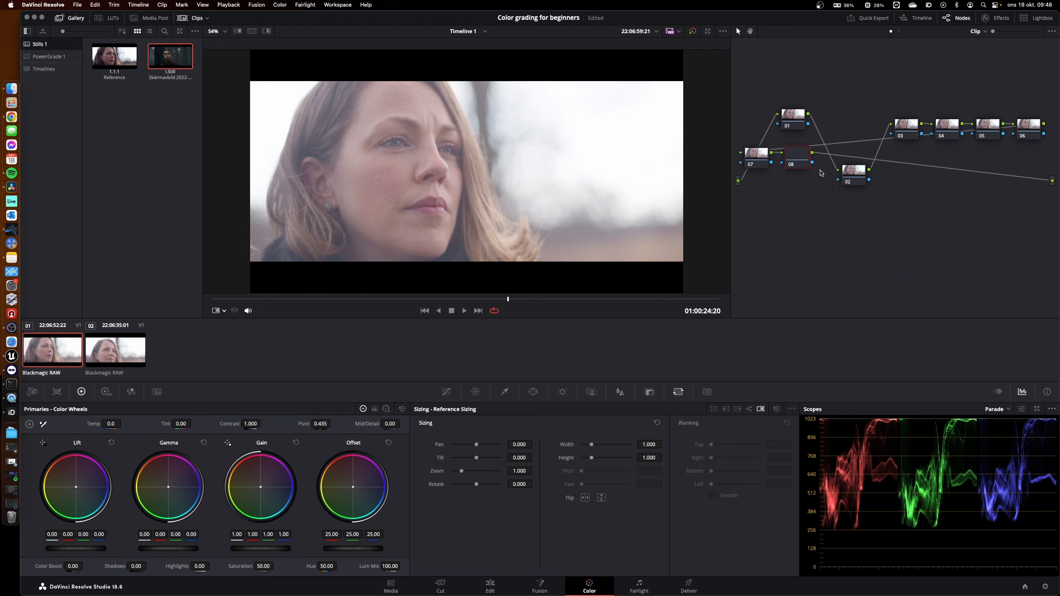
pyautogui.rightClick(825, 249)
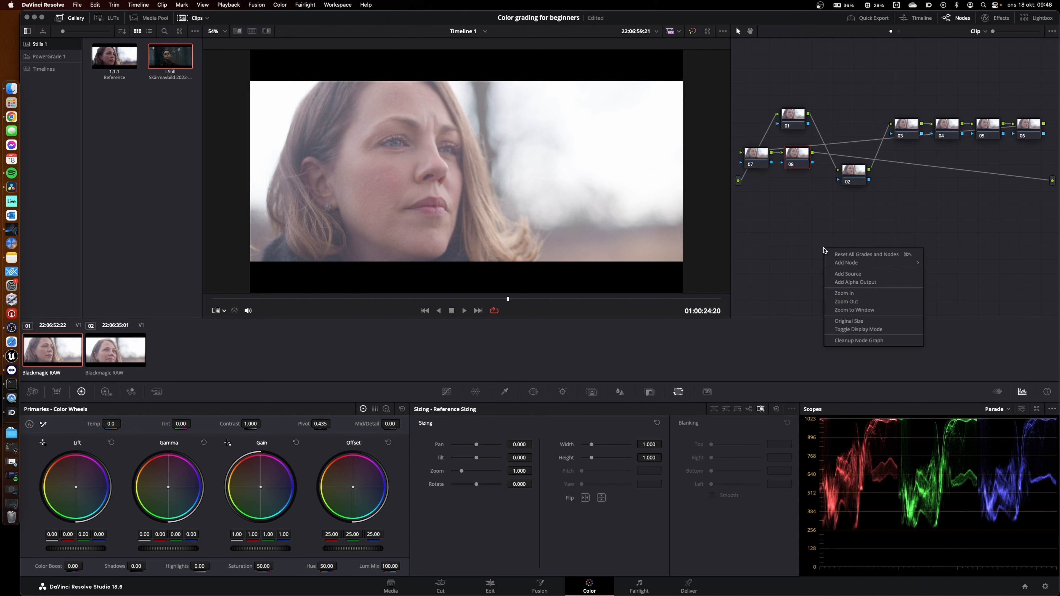
pyautogui.click(890, 341)
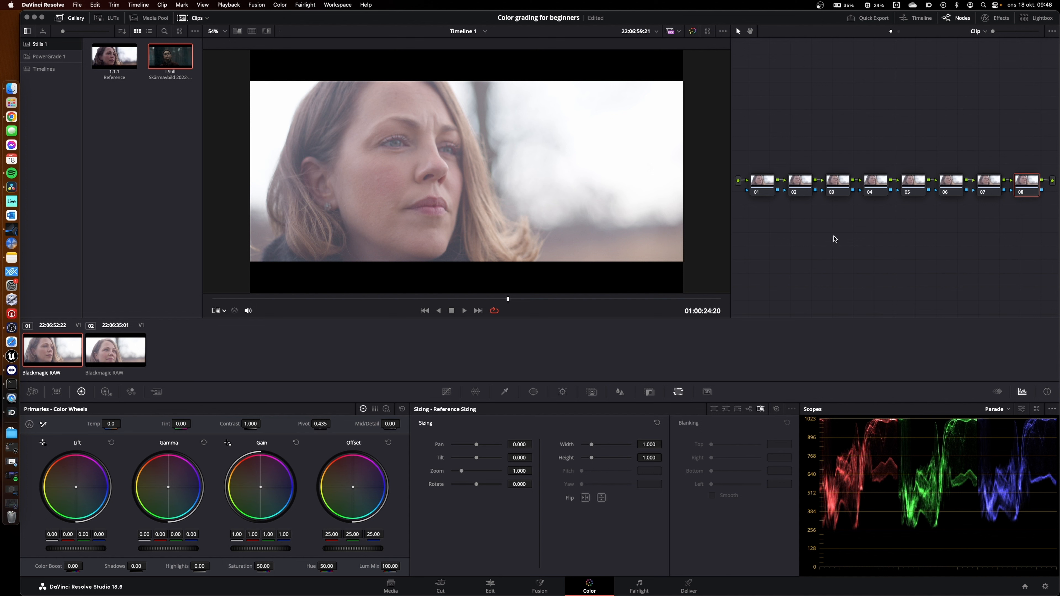
# Undo the node graph changes until only the first node remains.
pyautogui.press('super+z')
pyautogui.press('super+z')
pyautogui.press('super+z')
pyautogui.press('super+z')
pyautogui.press('super+z')
pyautogui.press('super+z')
pyautogui.press('super+z')
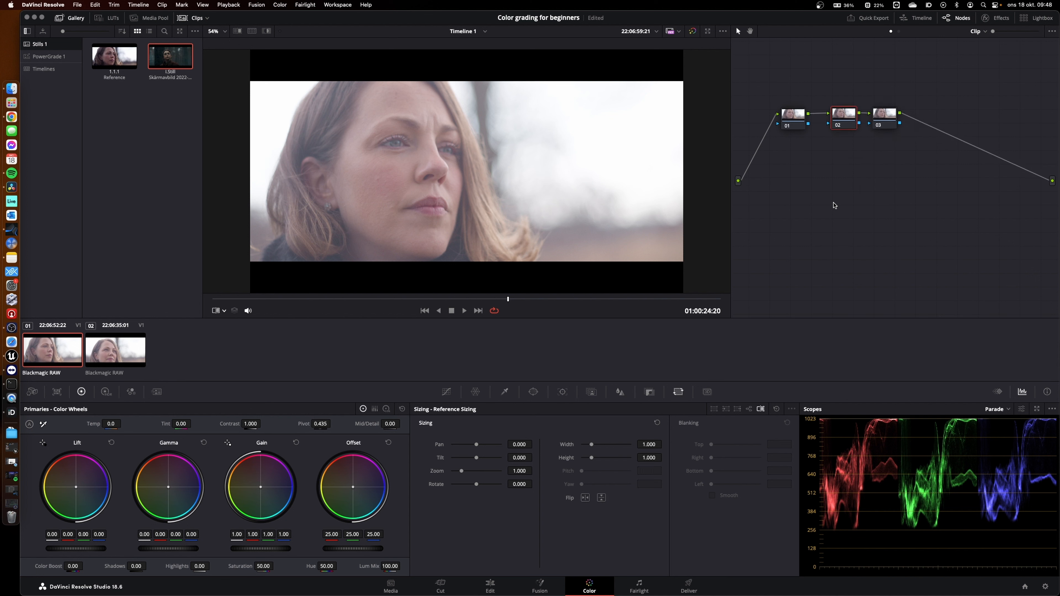
pyautogui.press('super+z')
pyautogui.press('super+z')
pyautogui.press('super+z')
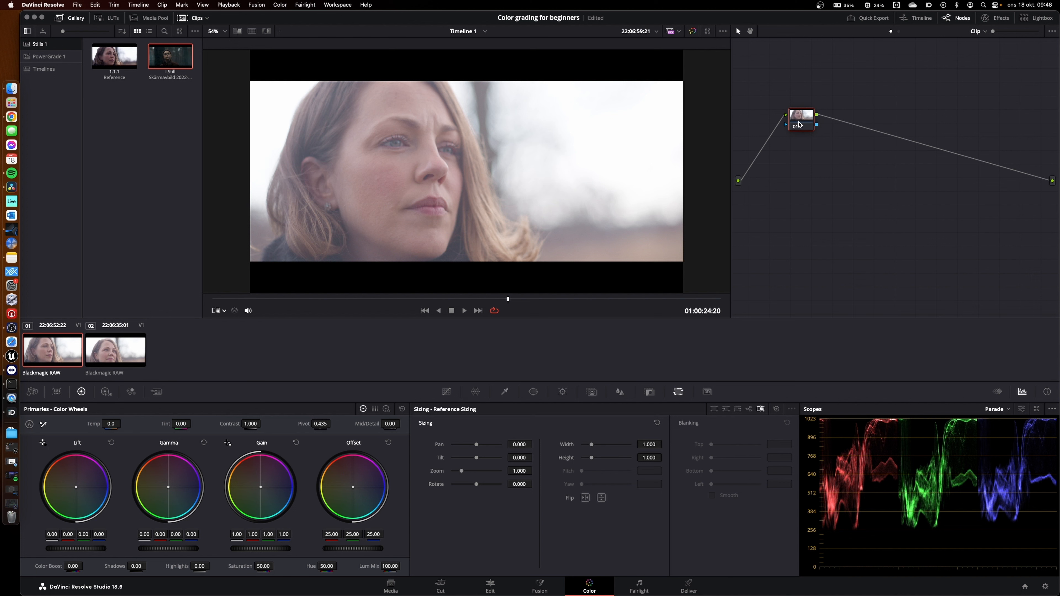
# Label node 01 as BAL.
pyautogui.rightClick(815, 123)
pyautogui.click(824, 141)
pyautogui.write('BAL')
pyautogui.press('Return')
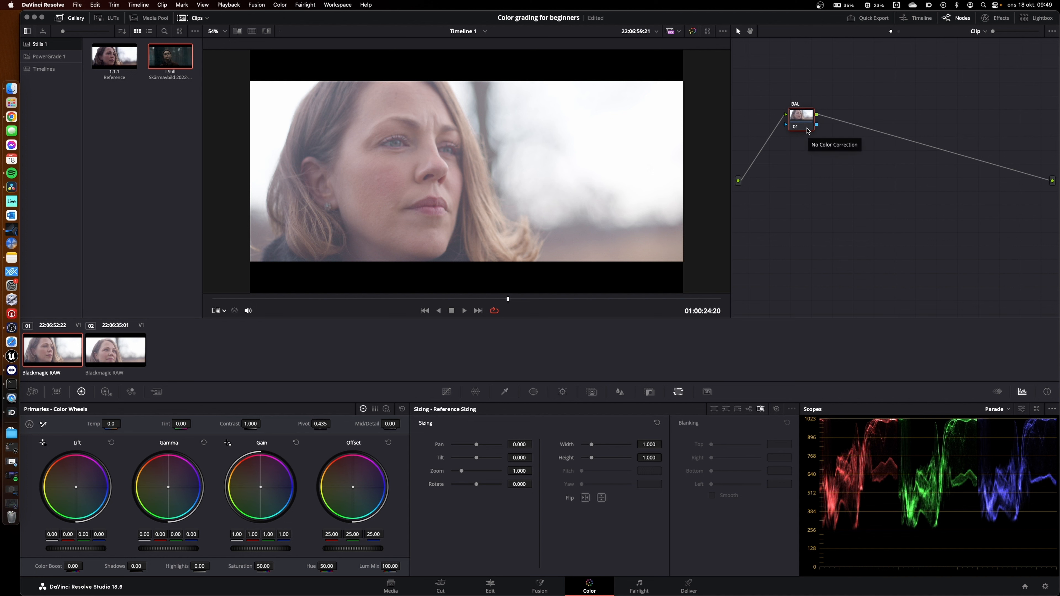
# Add a serial node after the BAL node and label it EXPO.
pyautogui.hotkey('alt', 's')
pyautogui.rightClick(837, 118)
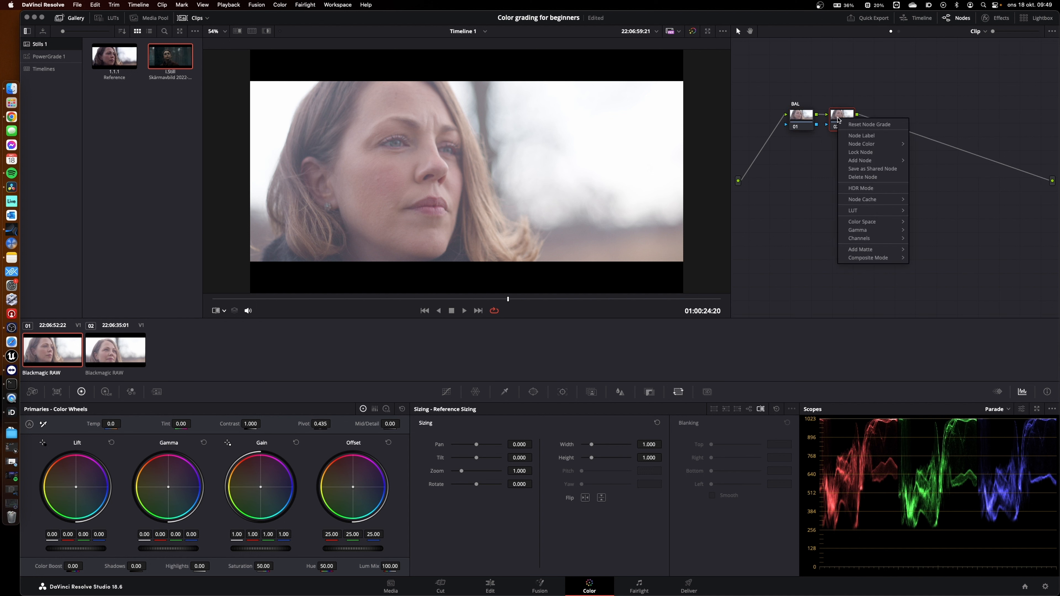
pyautogui.click(852, 136)
pyautogui.write('EXPO')
# Add a third serial node after the EXPO node and label it RATIO.
pyautogui.hotkey('alt', 's')
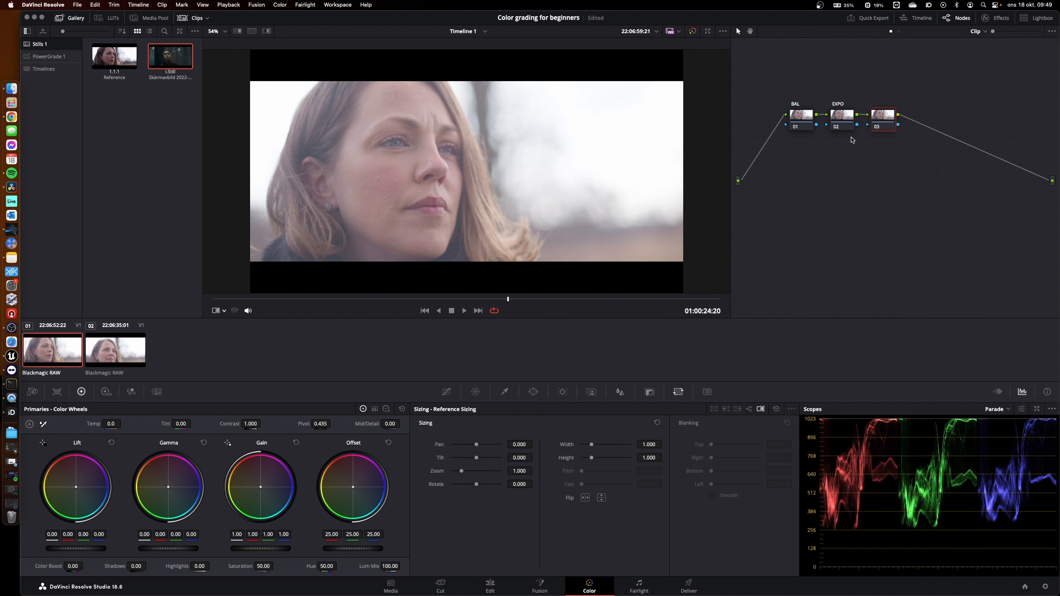
pyautogui.doubleClick(877, 127)
pyautogui.write('RATIO')
pyautogui.press('Return')
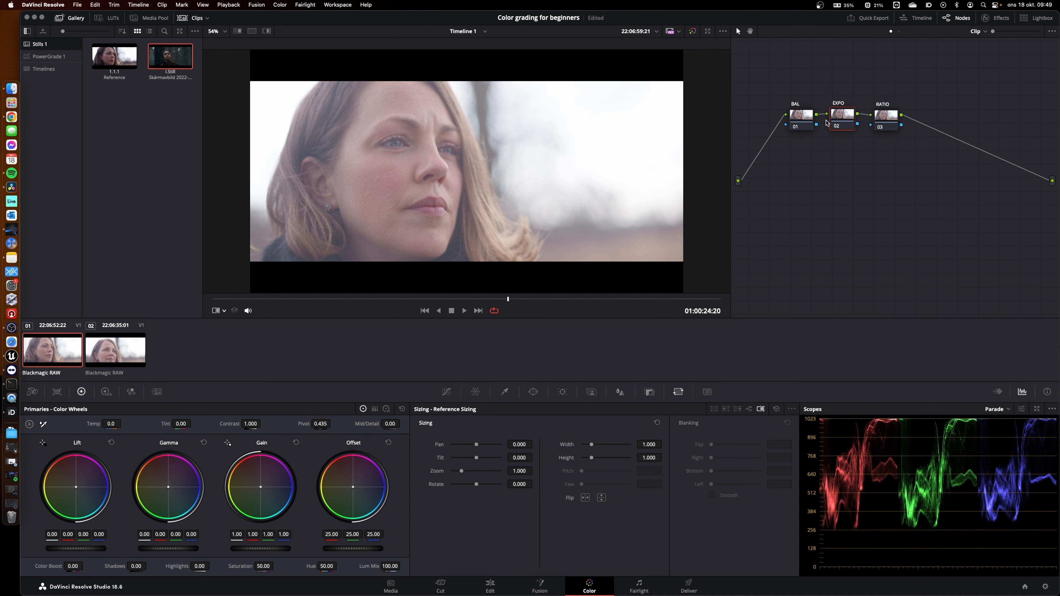
# Line up the BAL, EXPO and RATIO nodes in an evenly spaced row.
pyautogui.moveTo(798, 123); pyautogui.dragTo(795, 122)
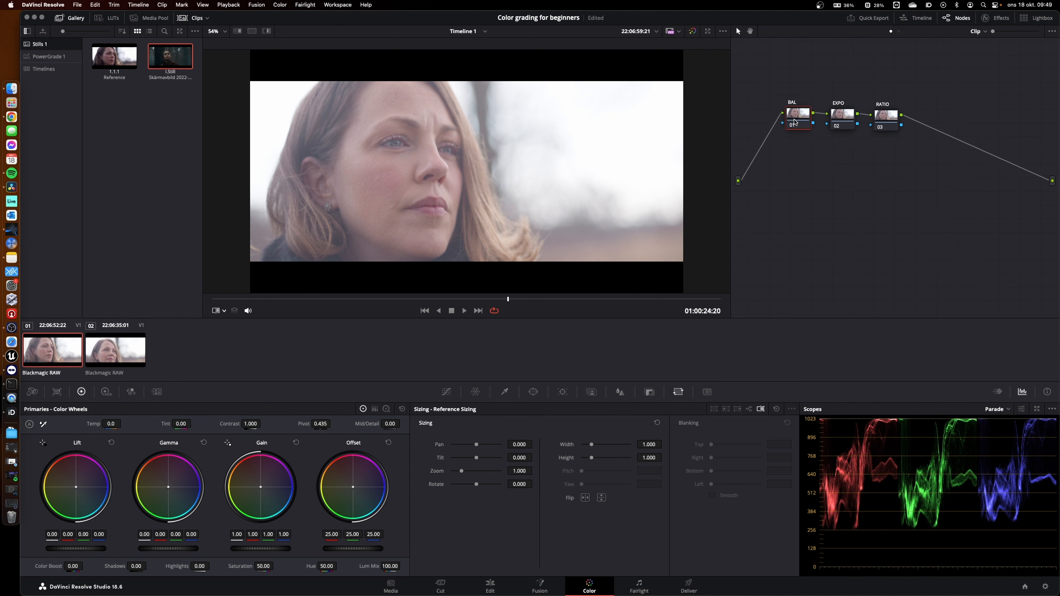
pyautogui.click(840, 122)
pyautogui.moveTo(846, 119); pyautogui.dragTo(878, 118)
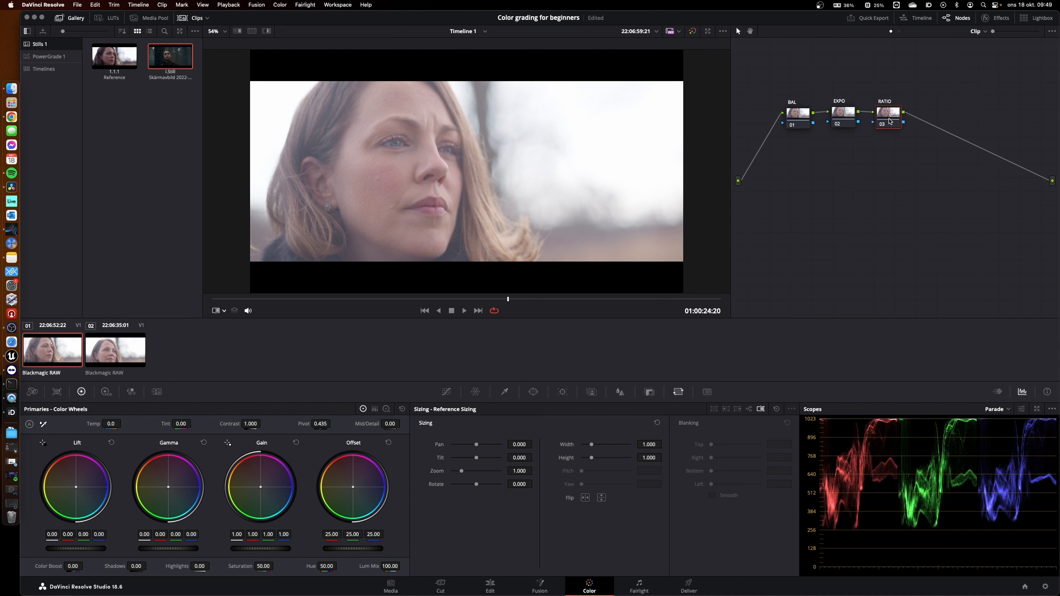
pyautogui.click(797, 118)
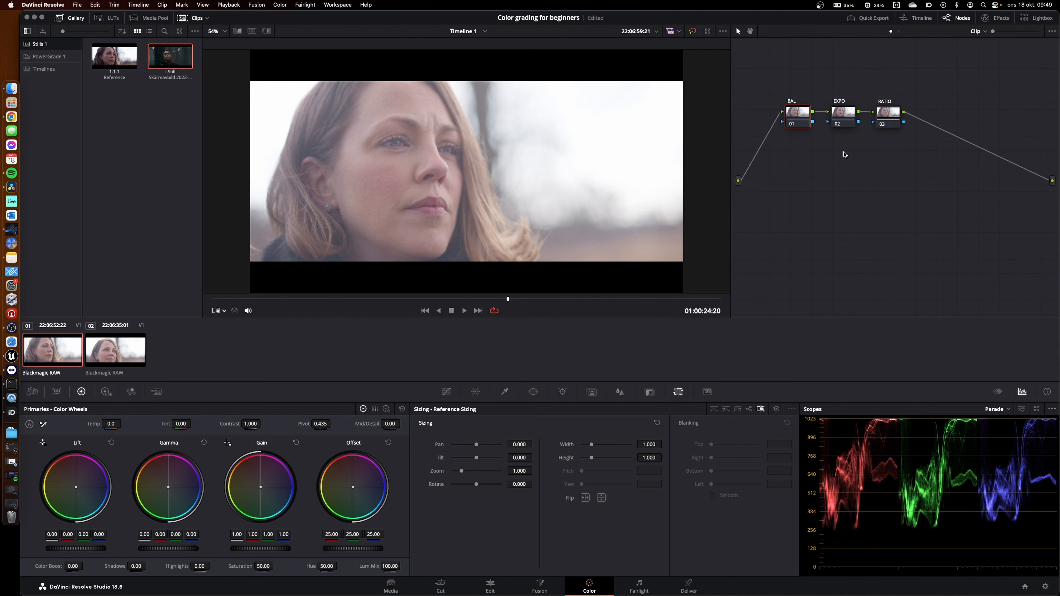
# Select the EXPO node and lower the clip's Camera Raw exposure to -1.44.
pyautogui.click(845, 124)
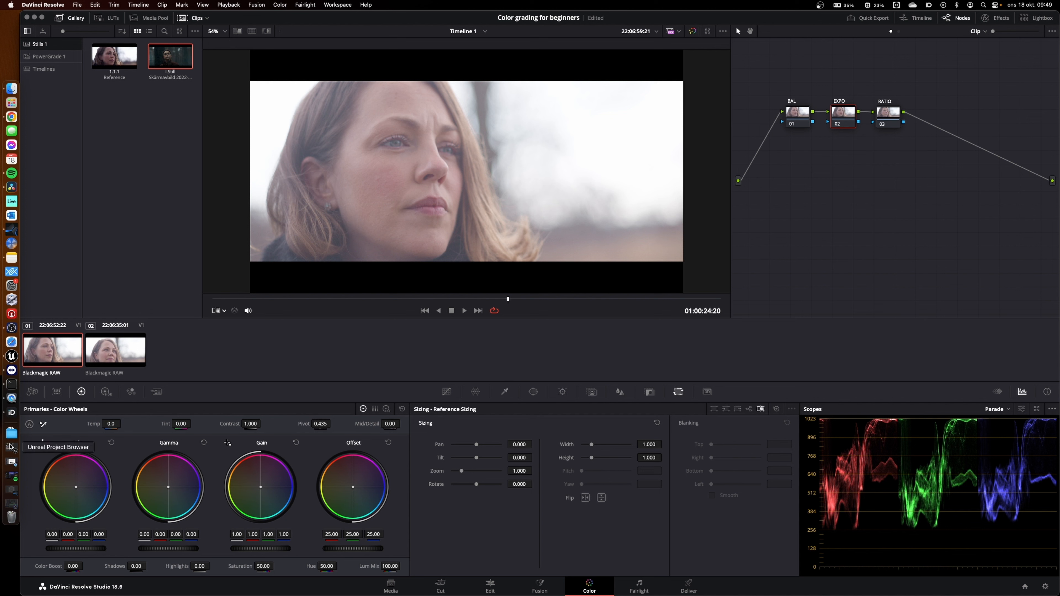
pyautogui.click(33, 393)
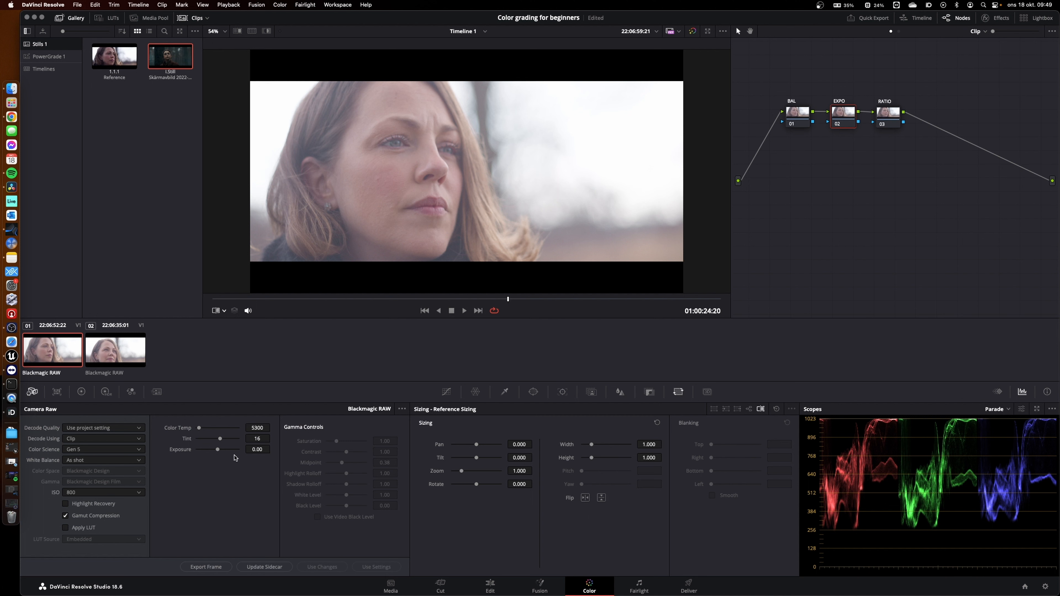
pyautogui.moveTo(217, 449); pyautogui.dragTo(212, 451)
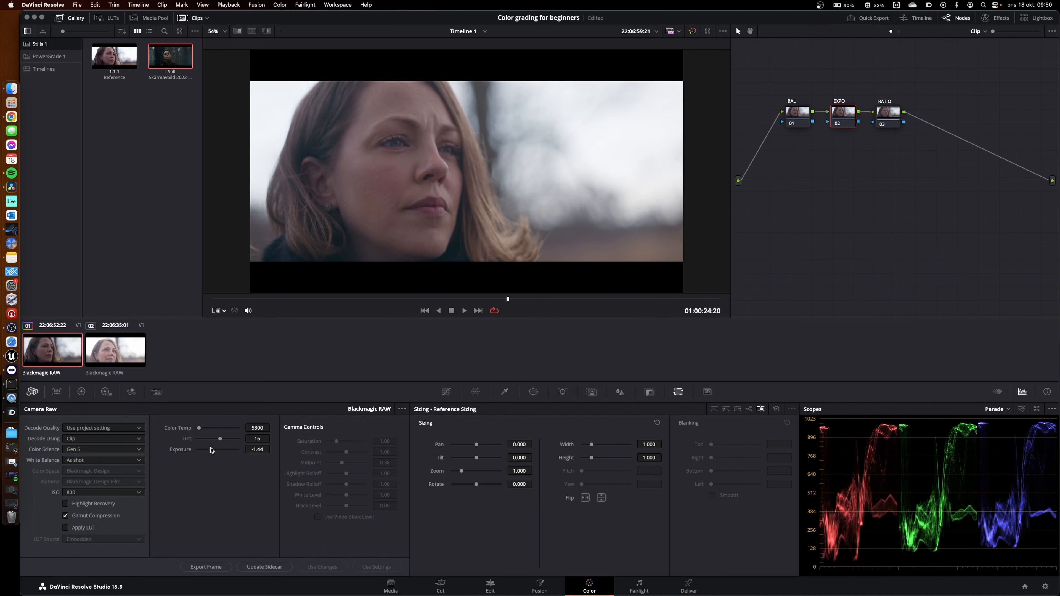
# Open the primary color wheels and compare them with the log wheels.
pyautogui.click(82, 393)
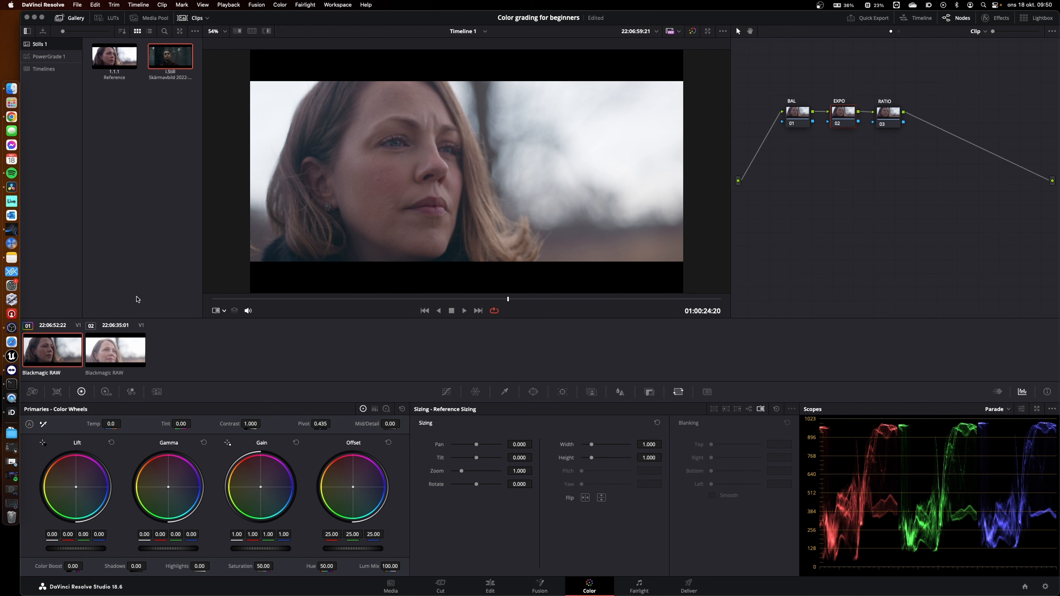
pyautogui.click(11, 117)
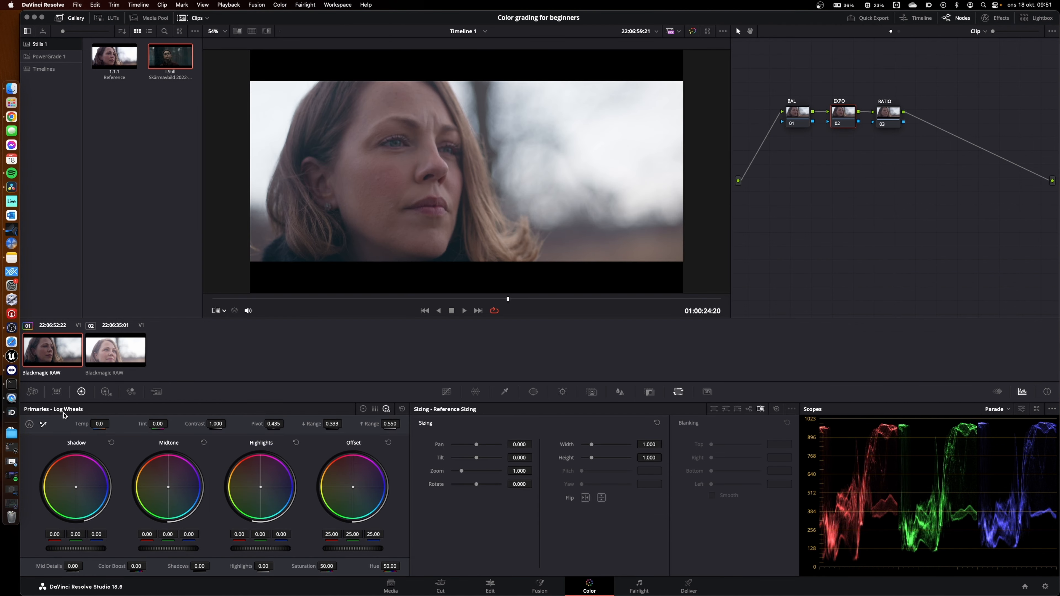
pyautogui.click(363, 409)
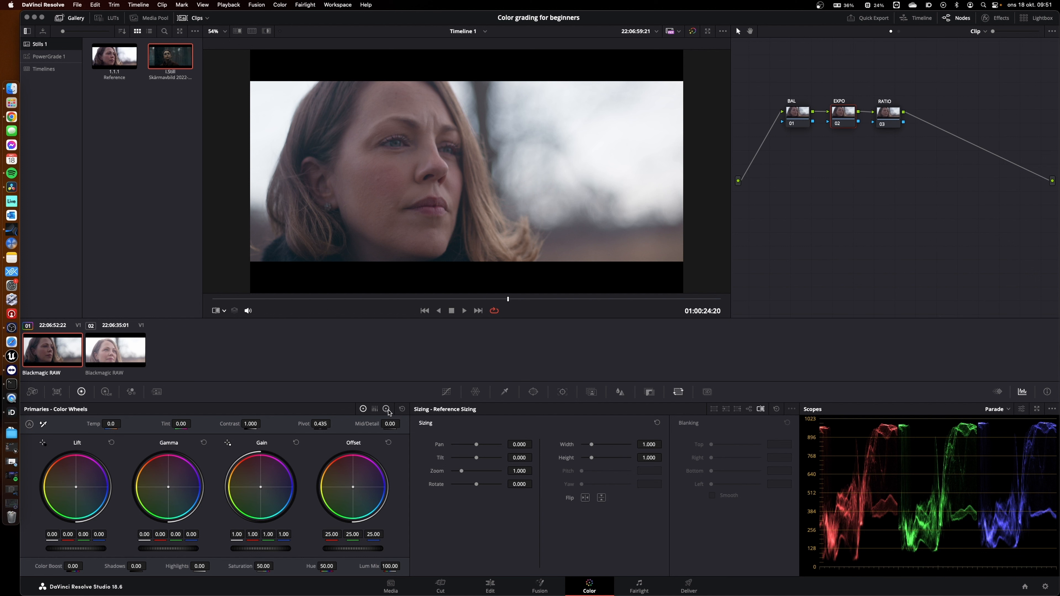
pyautogui.click(388, 411)
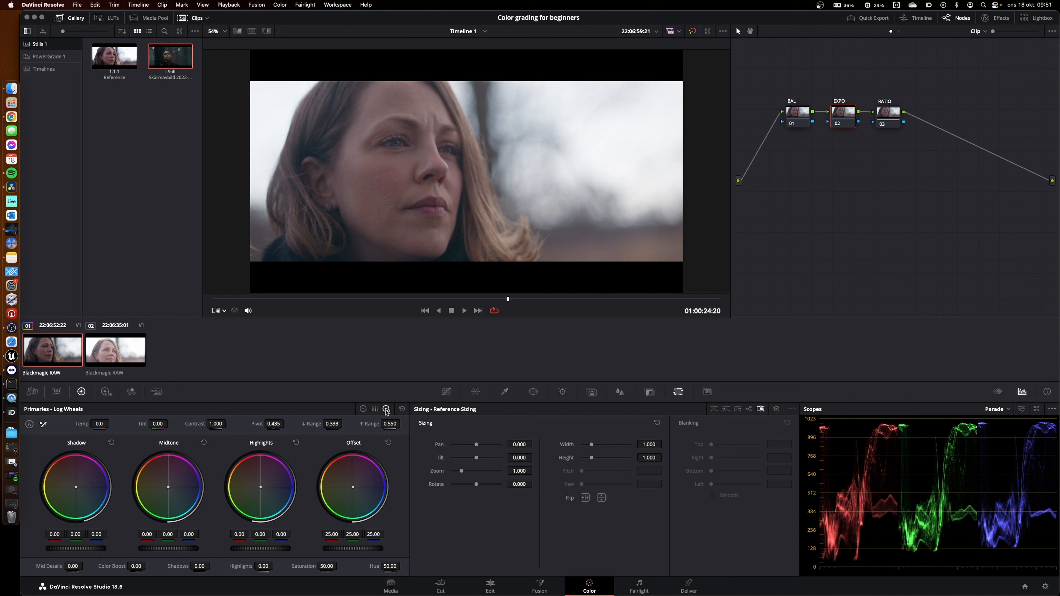
pyautogui.click(366, 409)
# Switch to Chrome to view the Colorist Guide's log wheel tonal ranges, and return to the color wheels in DaVinci Resolve.
pyautogui.press('super+Tab')
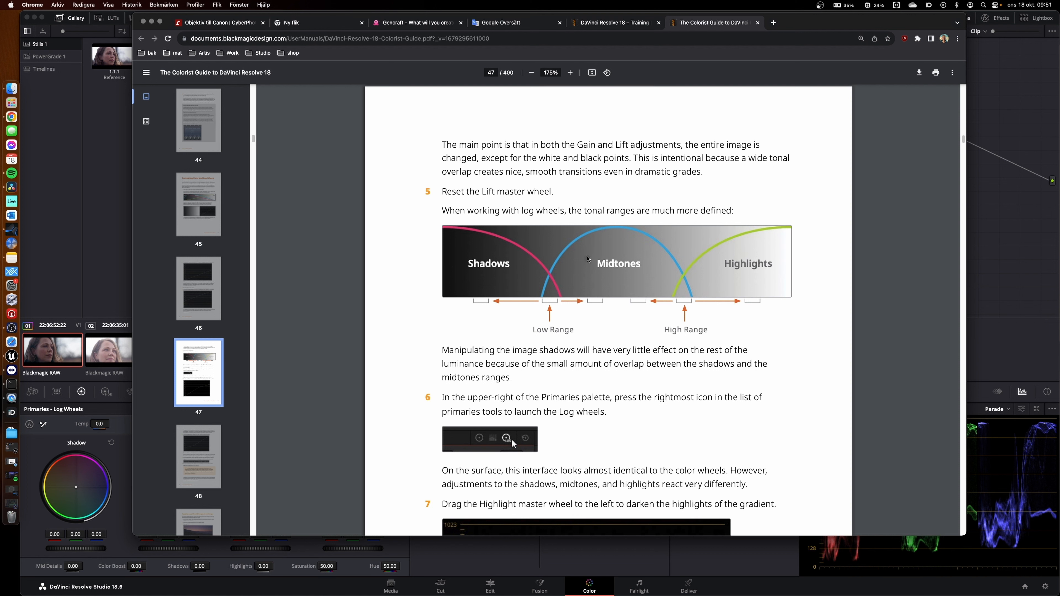
pyautogui.press('super+tab')
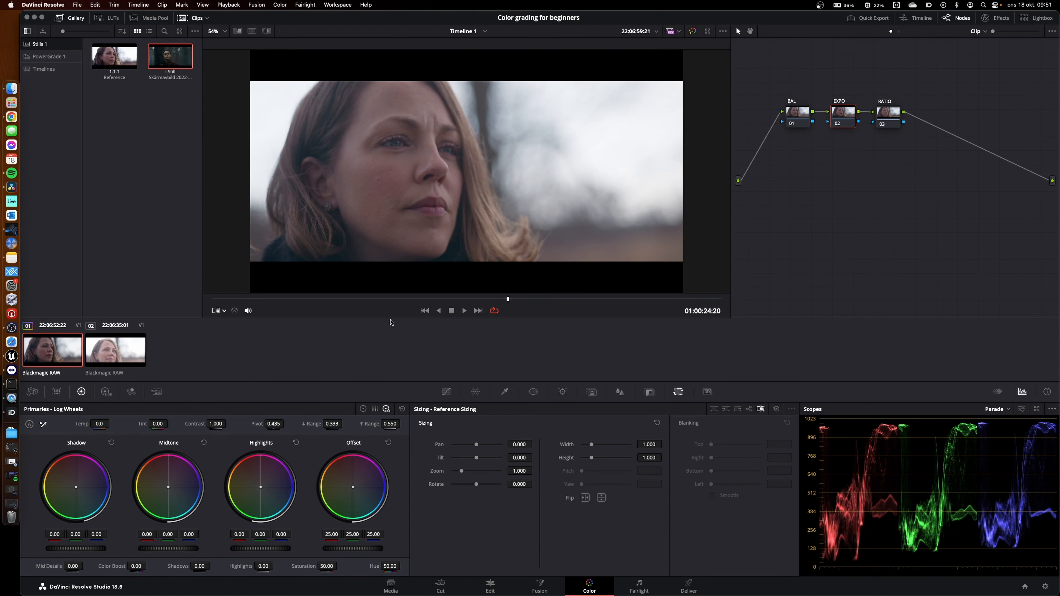
pyautogui.hotkey('alt', 'z')
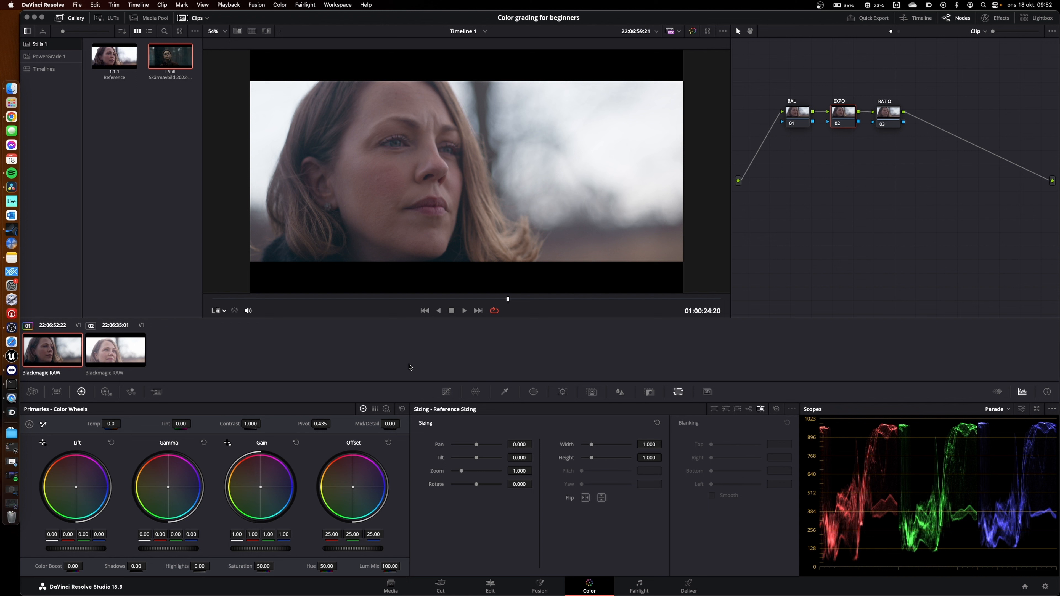
# On the BAL node, shift Offset to 22.48, 23.48, 22.43 and lower the log Shadow wheel to -0.03 in all channels.
pyautogui.click(792, 126)
pyautogui.moveTo(353, 487); pyautogui.dragTo(353, 487)
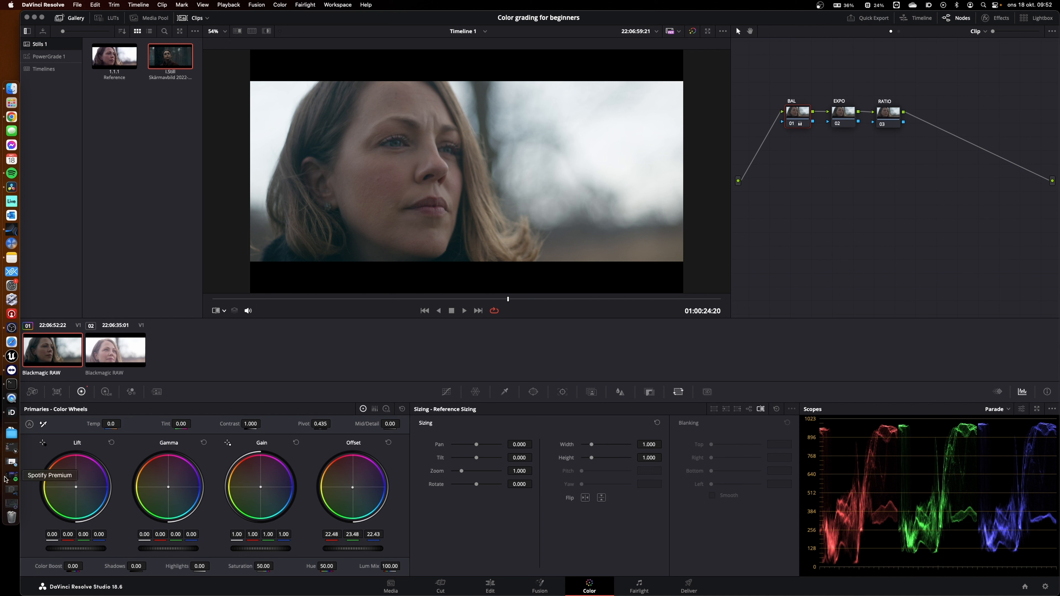
pyautogui.hotkey('alt', 'l')
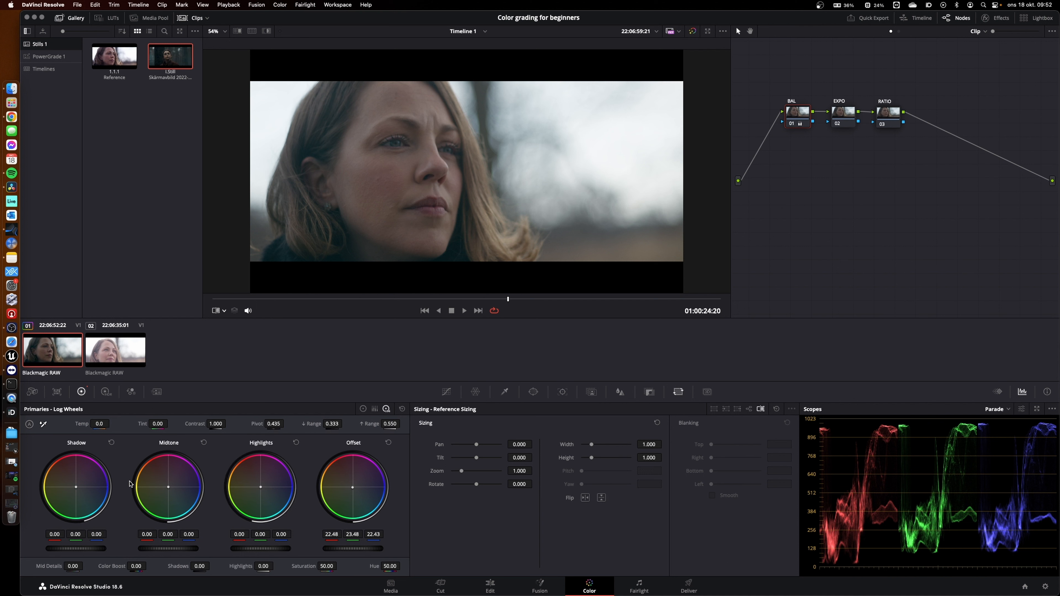
pyautogui.moveTo(95, 548); pyautogui.dragTo(73, 543)
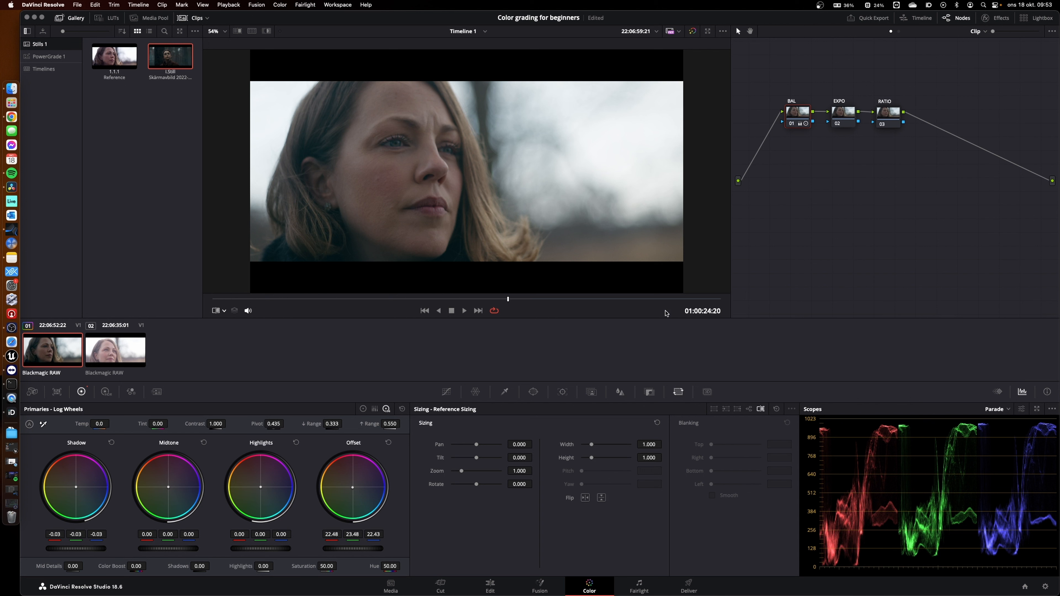
# Select the EXPO node and compare the image with all grades bypassed and enabled.
pyautogui.click(843, 116)
pyautogui.hotkey('shift', 'd')
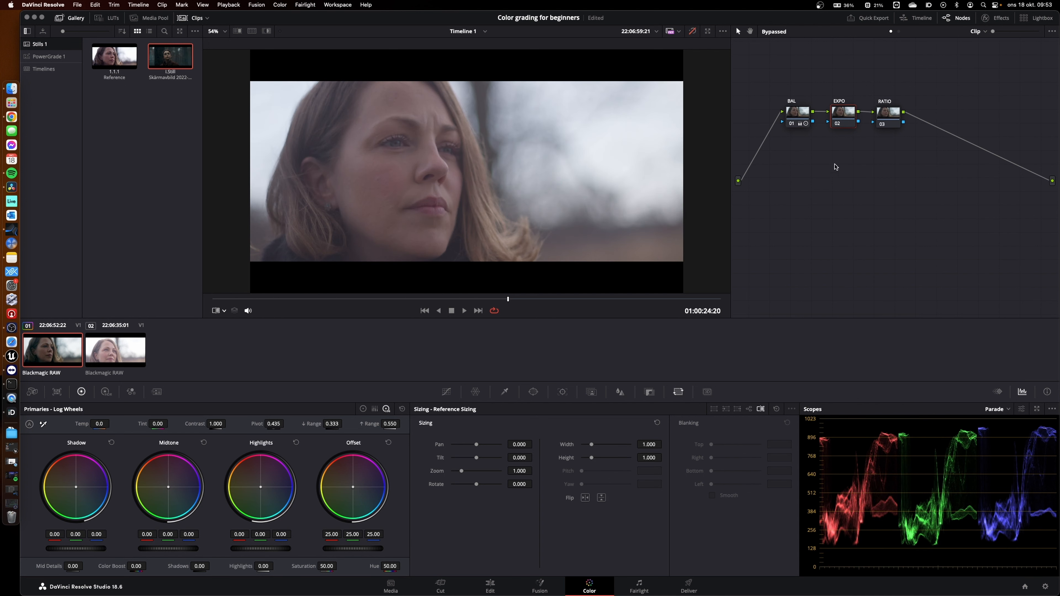
pyautogui.hotkey('shift', 'd')
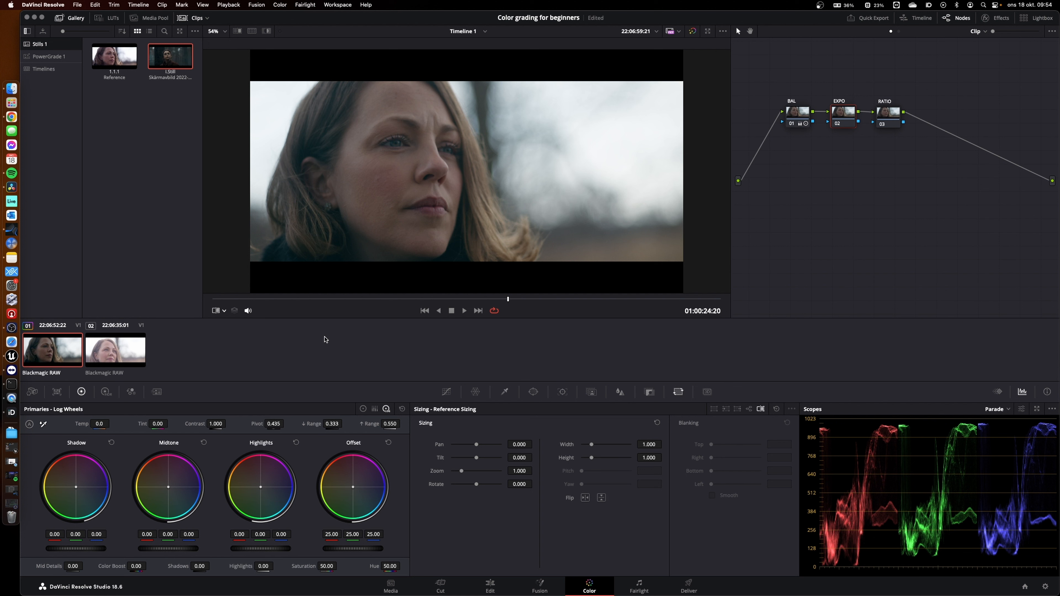
# Try to lower the white point of the EXPO node's linked custom curve slightly.
pyautogui.click(447, 392)
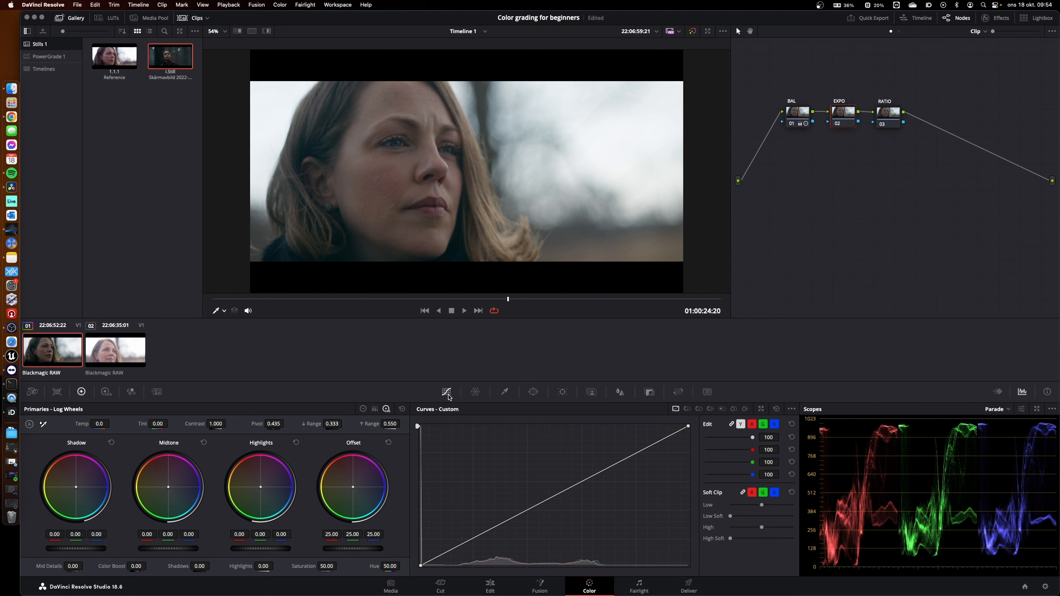
pyautogui.click(476, 393)
pyautogui.click(476, 393)
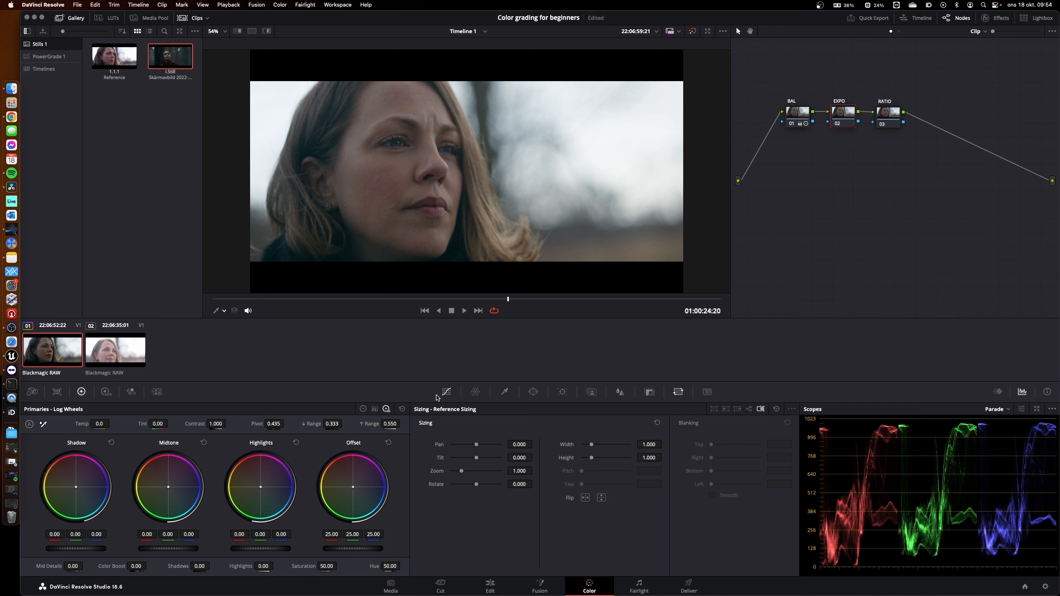
pyautogui.click(447, 392)
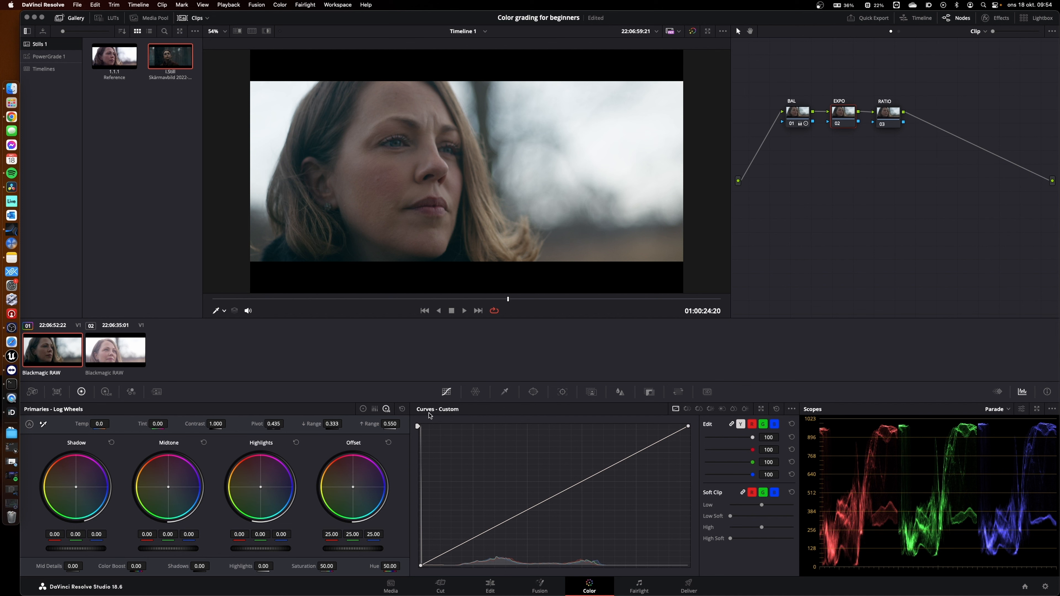
pyautogui.moveTo(687, 426); pyautogui.dragTo(688, 431)
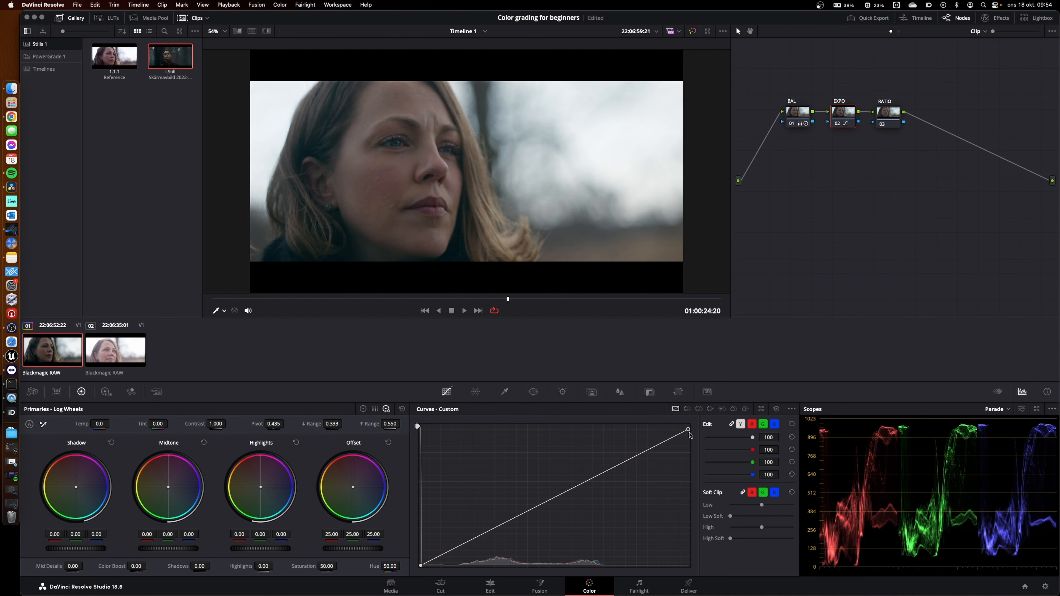
# View the separate curve channels, try to lower the white point of the luma-only curve, and undo the change.
pyautogui.click(752, 425)
pyautogui.click(764, 426)
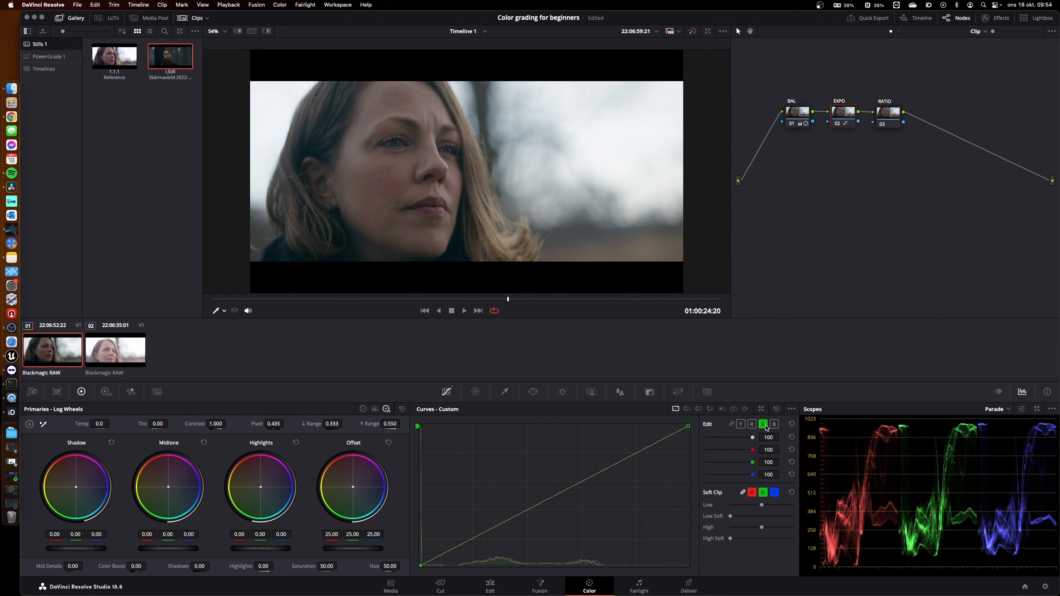
pyautogui.click(741, 424)
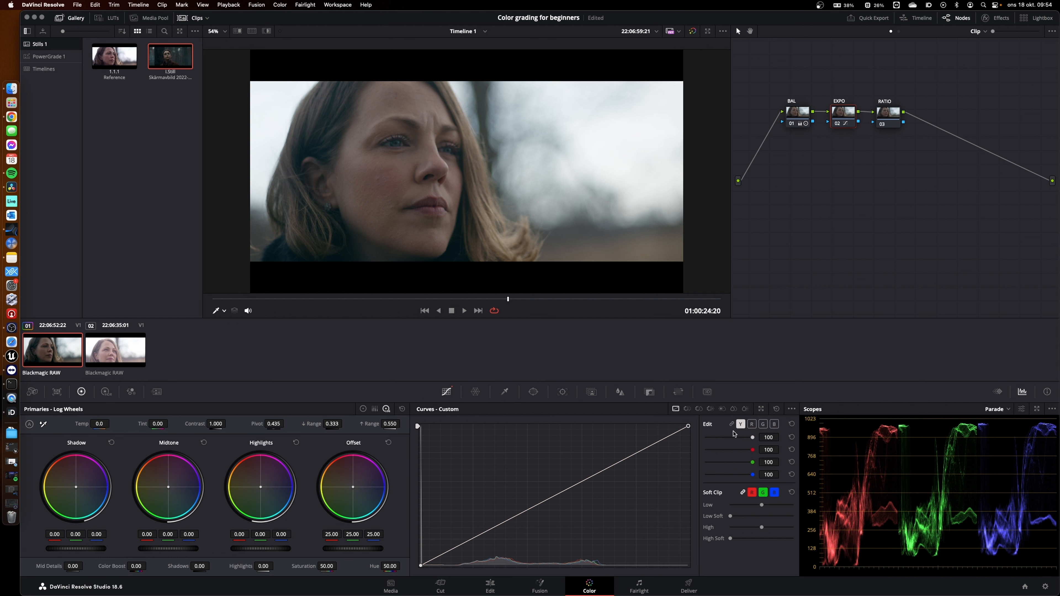
pyautogui.moveTo(688, 427); pyautogui.dragTo(692, 478)
pyautogui.press('super+z')
# Try a slight shift of the center point in the Hue - Saturation Color Warper and reset it.
pyautogui.click(475, 392)
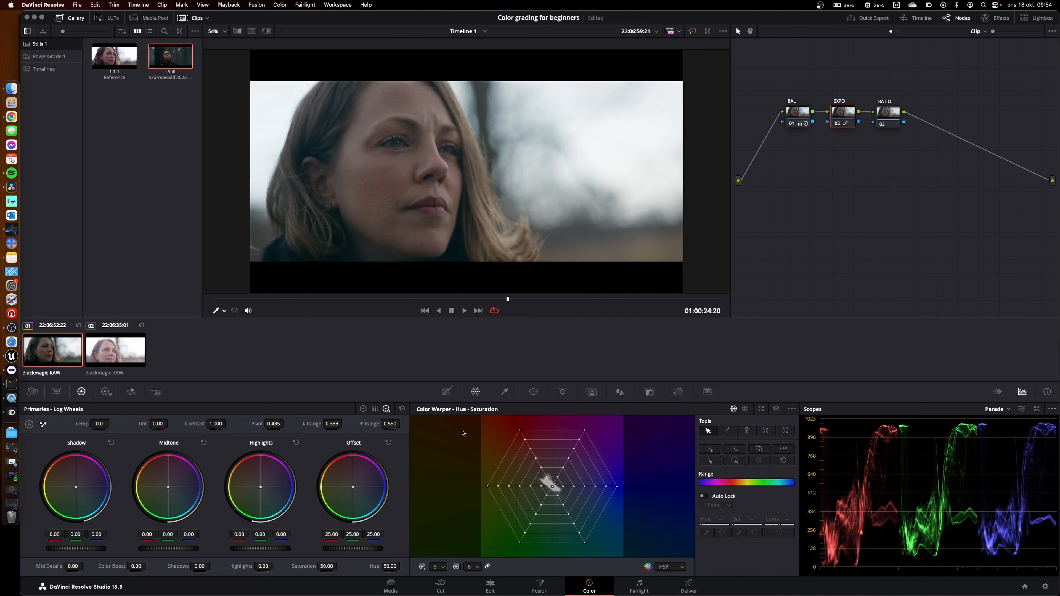
pyautogui.click(552, 487)
pyautogui.moveTo(553, 489); pyautogui.dragTo(553, 488)
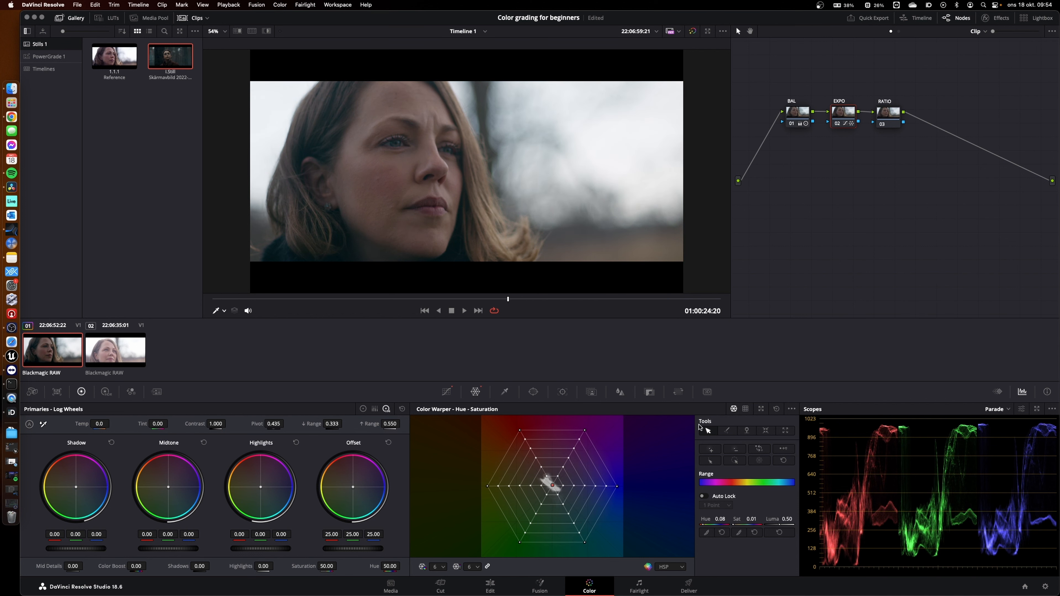
pyautogui.click(776, 409)
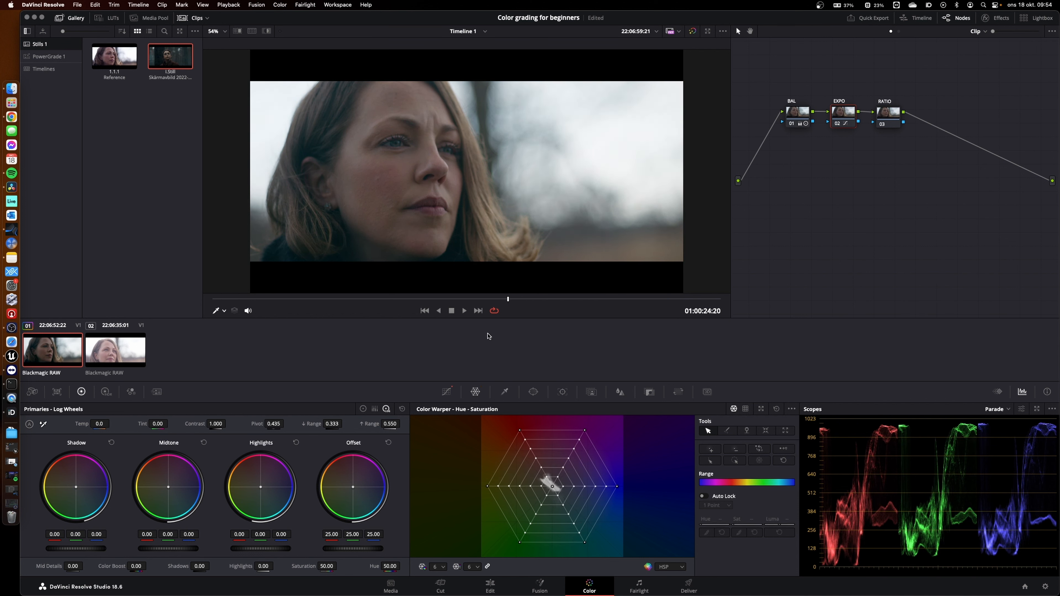
# Look through the Qualifier, Window, Tracker and Magic Mask palettes.
pyautogui.click(501, 394)
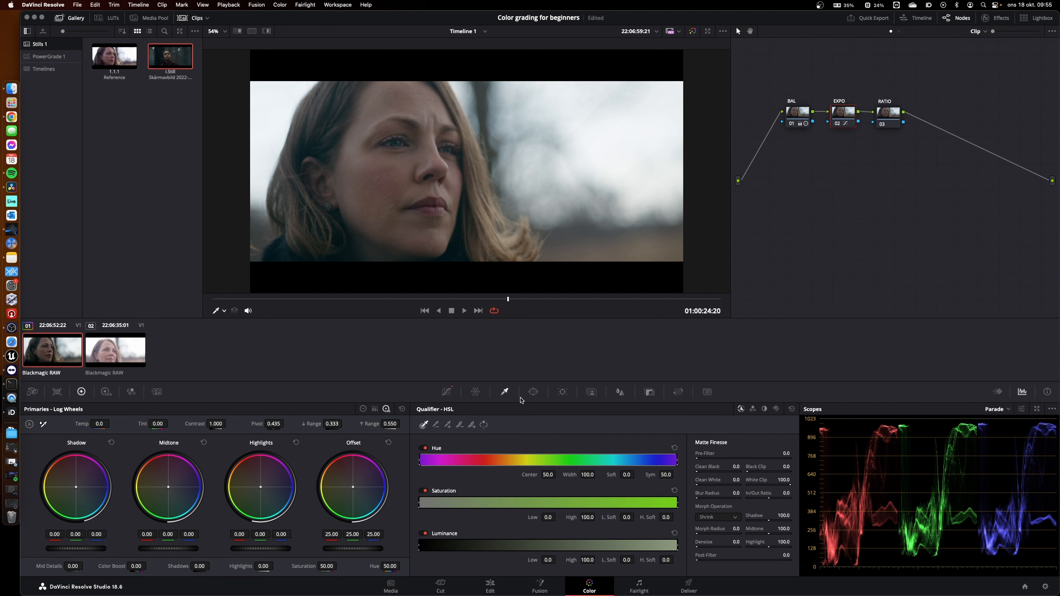
pyautogui.click(533, 393)
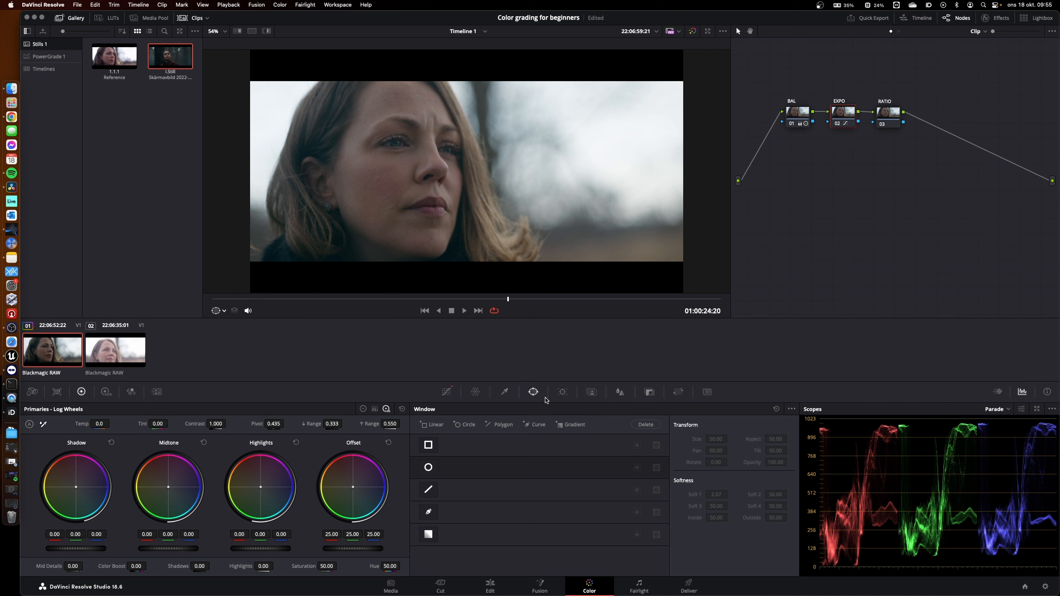
pyautogui.click(563, 394)
pyautogui.click(593, 395)
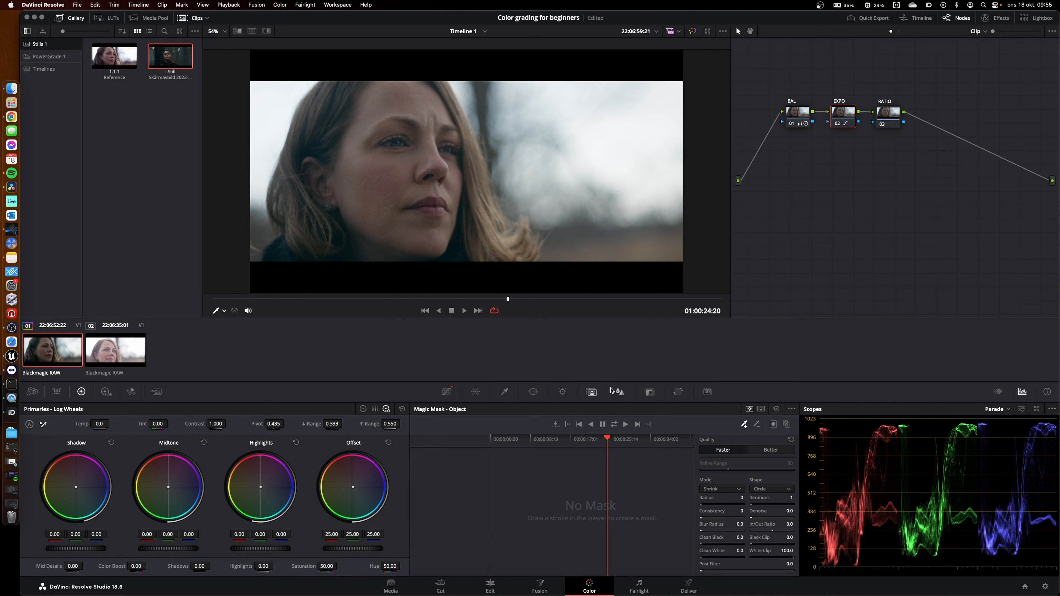
# Try a blur radius of 0.56 on the EXPO node and reset the radius.
pyautogui.click(622, 395)
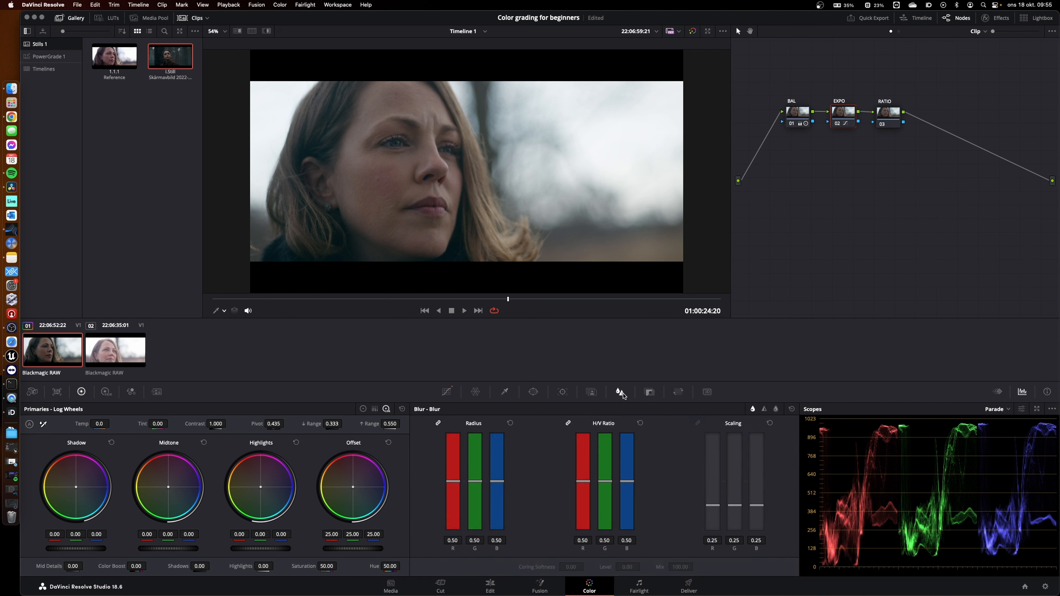
pyautogui.moveTo(504, 485)
pyautogui.mouseDown()
pyautogui.moveTo(499, 499)
pyautogui.moveTo(498, 478)
pyautogui.mouseUp()
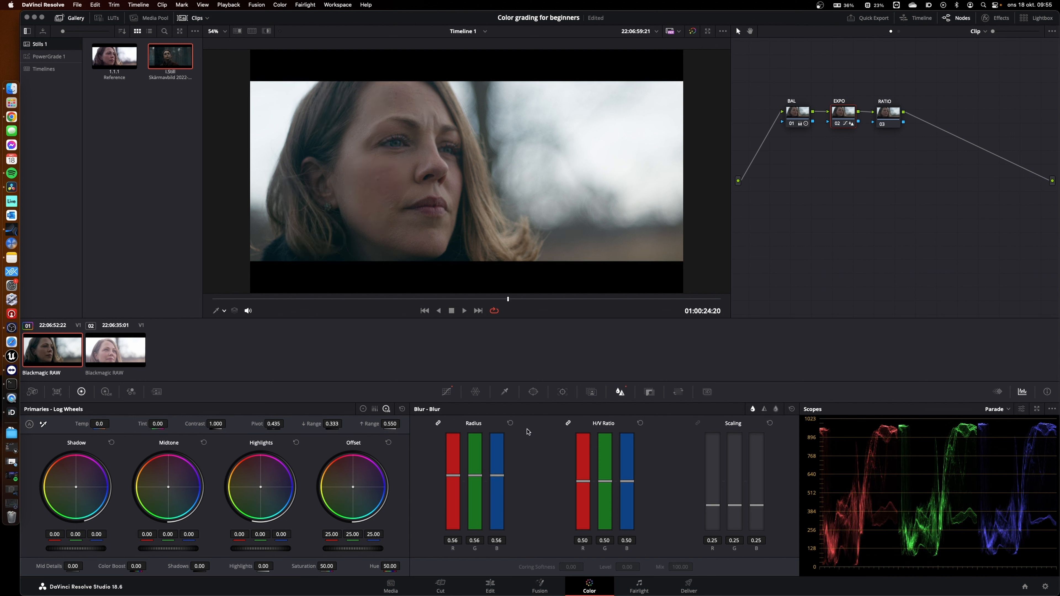
pyautogui.click(511, 425)
# Examine the Key palette for the EXPO node and return to the reference sizing controls.
pyautogui.click(650, 392)
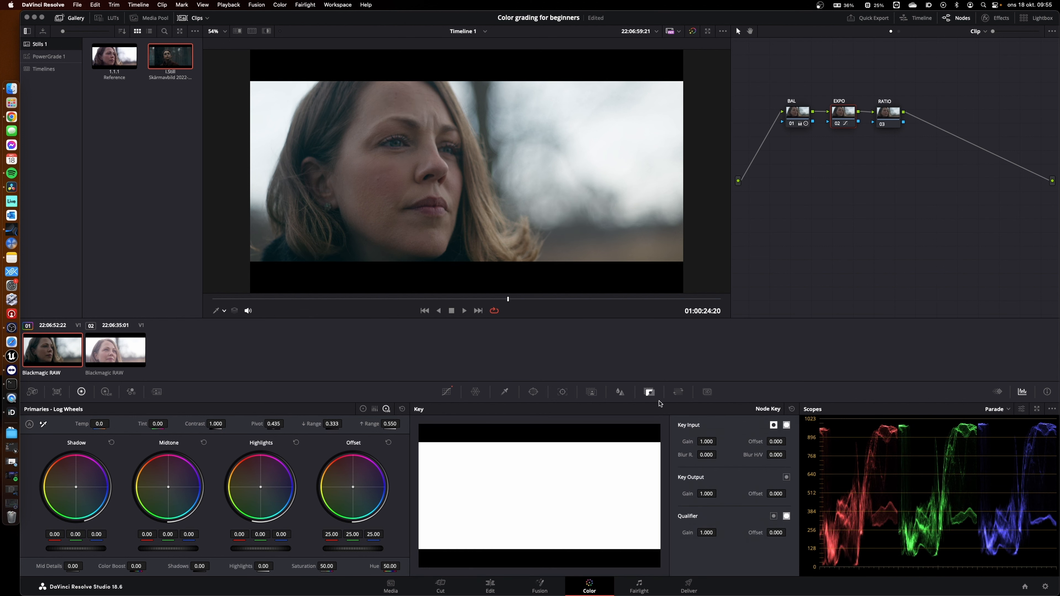
pyautogui.click(888, 115)
pyautogui.click(848, 116)
pyautogui.click(678, 392)
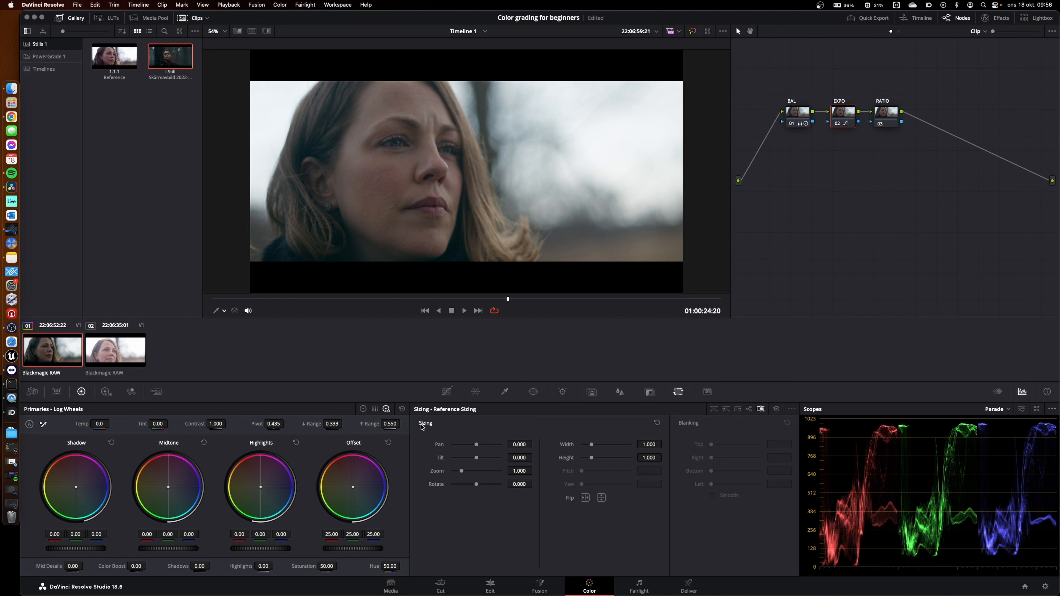
# Compare the clip with the reference still in an image wipe, using reference Pan 639.360 and Zoom 1.686, and turn the wipe off.
pyautogui.click(238, 31)
pyautogui.moveTo(417, 165); pyautogui.dragTo(468, 208)
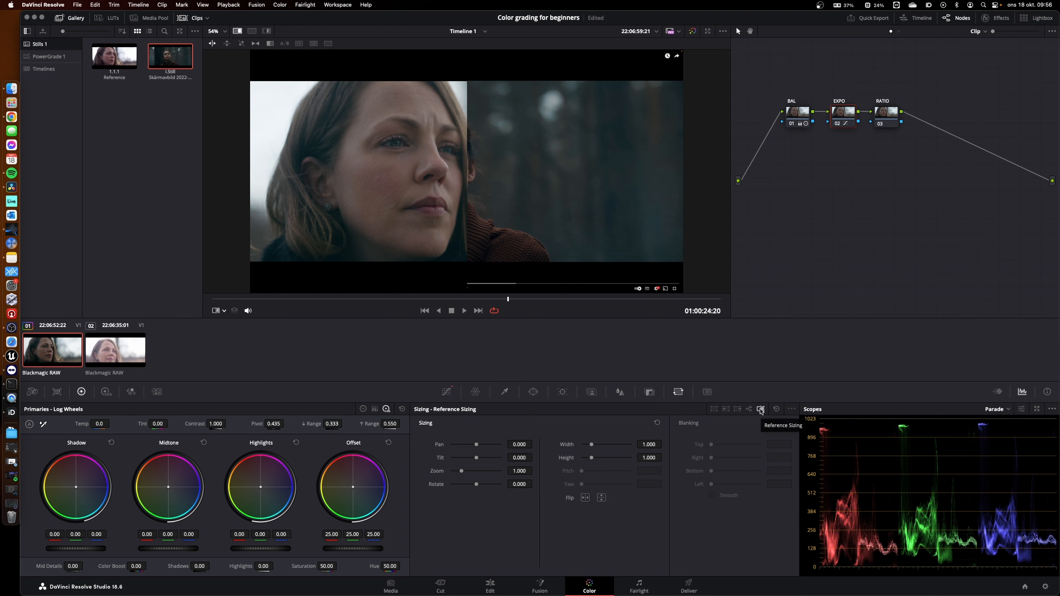
pyautogui.moveTo(478, 445); pyautogui.dragTo(535, 471)
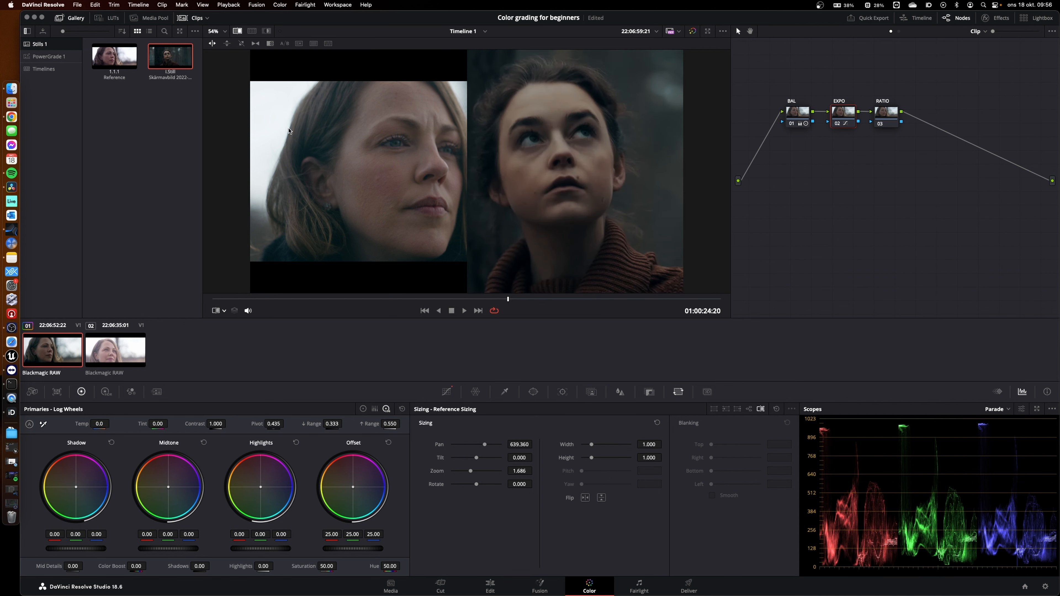
pyautogui.hotkey('ctrl', 'w')
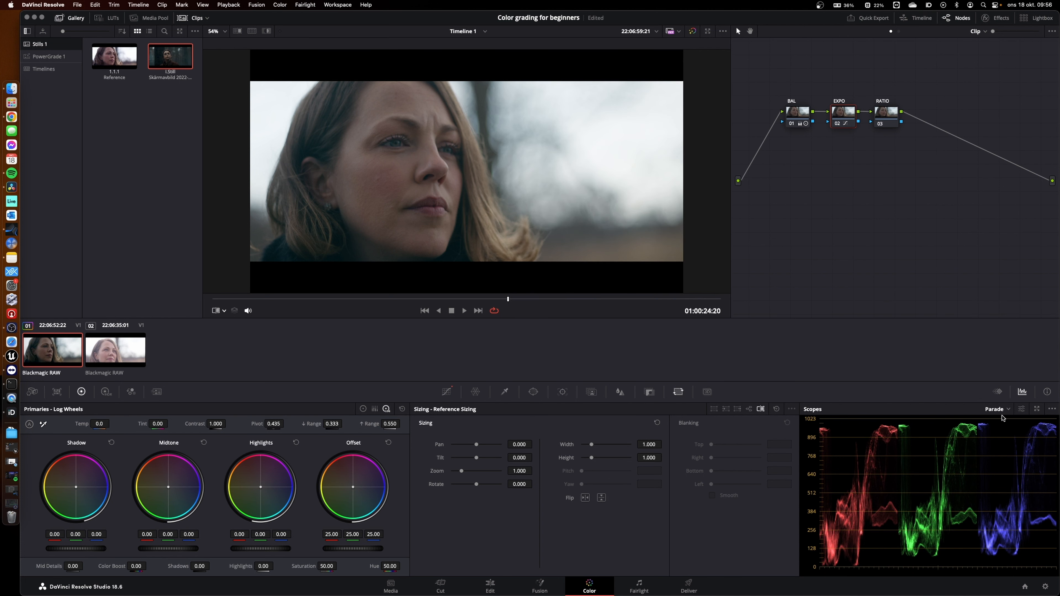
# Examine the Vectorscope and its skin tone indicator setting, and return the scope to Parade.
pyautogui.click(1010, 411)
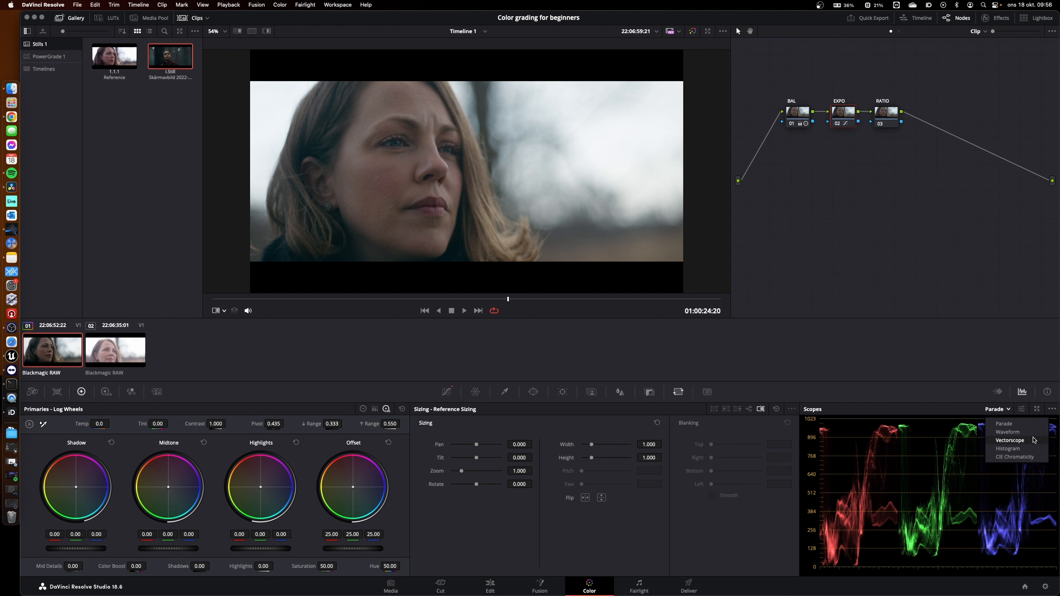
pyautogui.click(1027, 442)
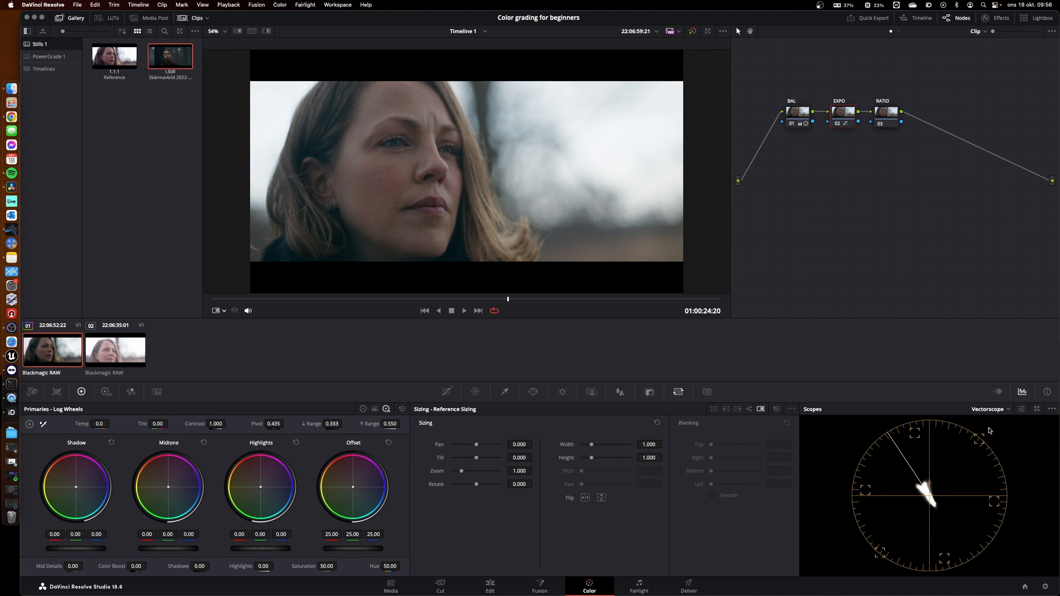
pyautogui.click(1024, 410)
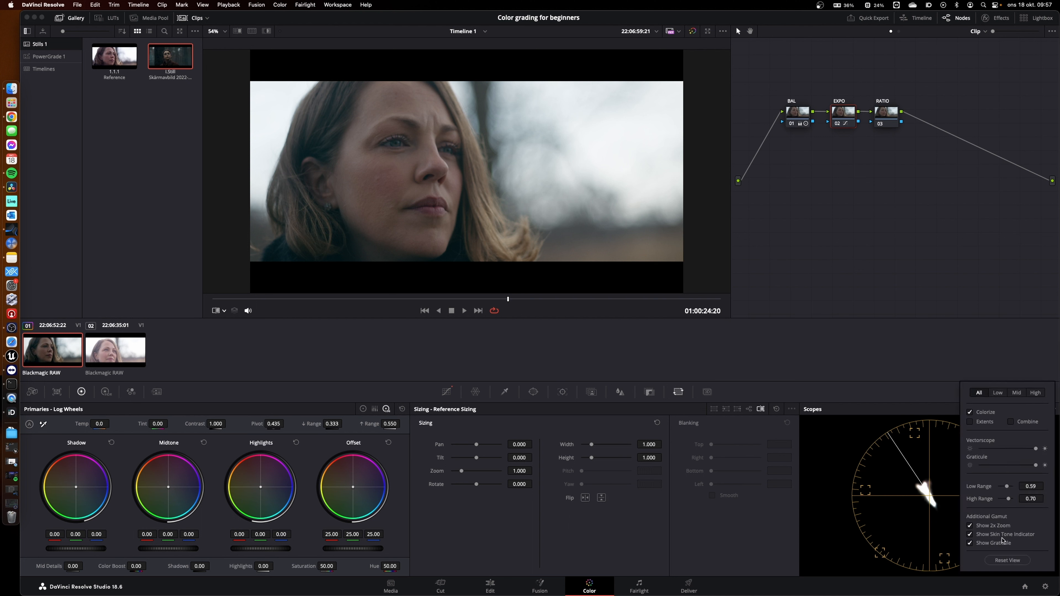
pyautogui.click(993, 410)
pyautogui.click(987, 443)
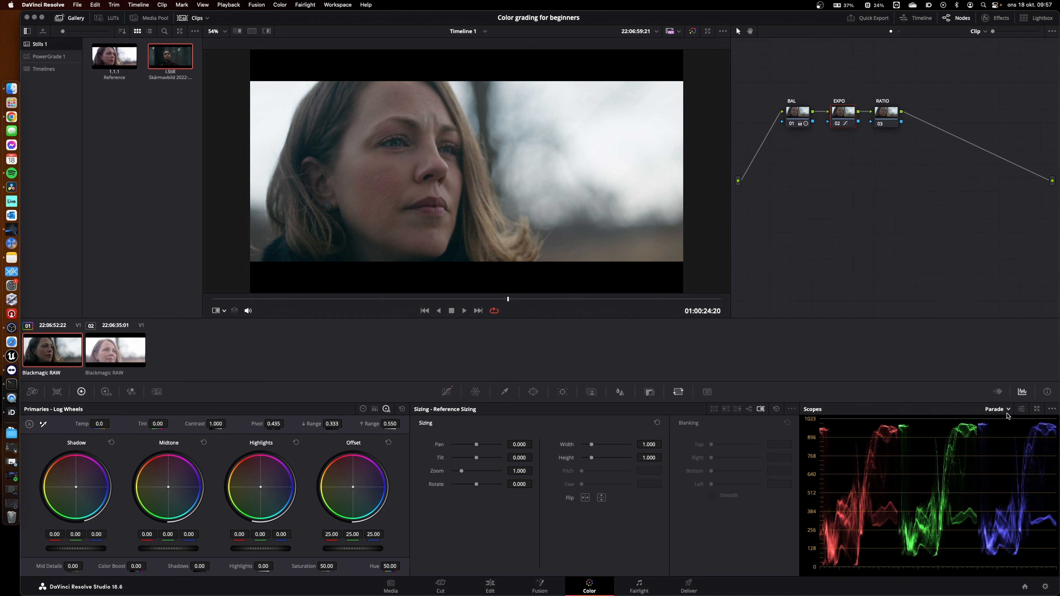
# Open the Parade scope's display settings, nudge one of the sliders slightly and close the settings.
pyautogui.click(1022, 409)
pyautogui.moveTo(1004, 487); pyautogui.dragTo(1001, 487)
pyautogui.click(949, 435)
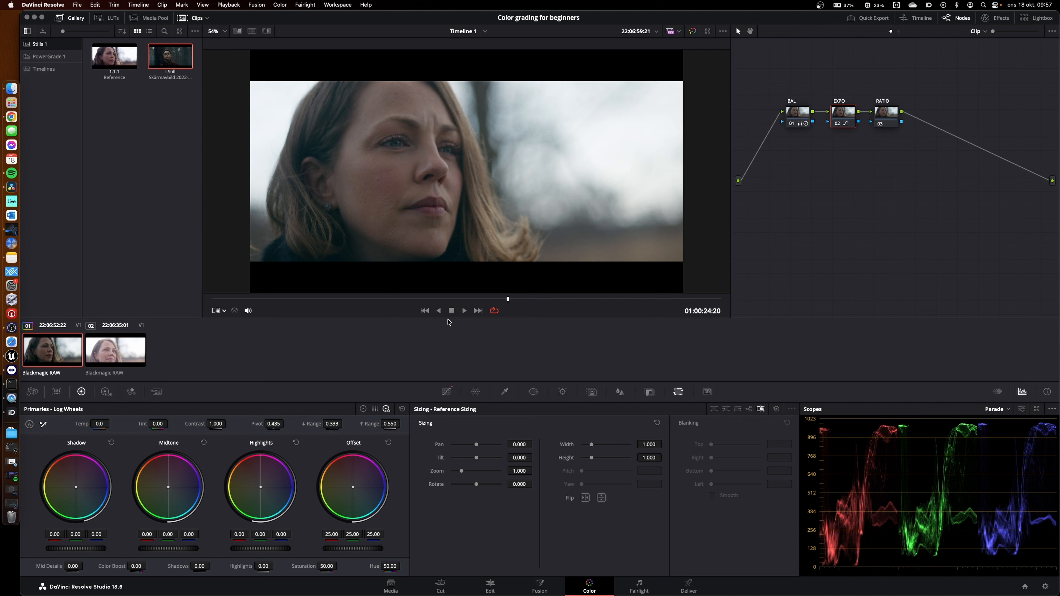
# Set the viewer's on-screen control to Qualifier and check the scope's Display Qualifier Focus option.
pyautogui.click(225, 314)
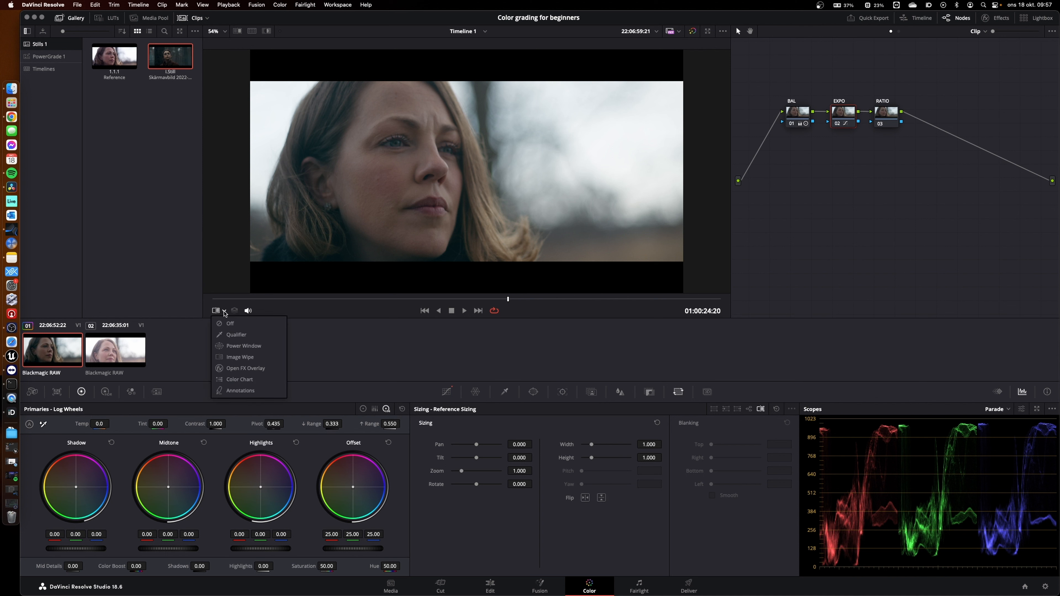
pyautogui.click(240, 335)
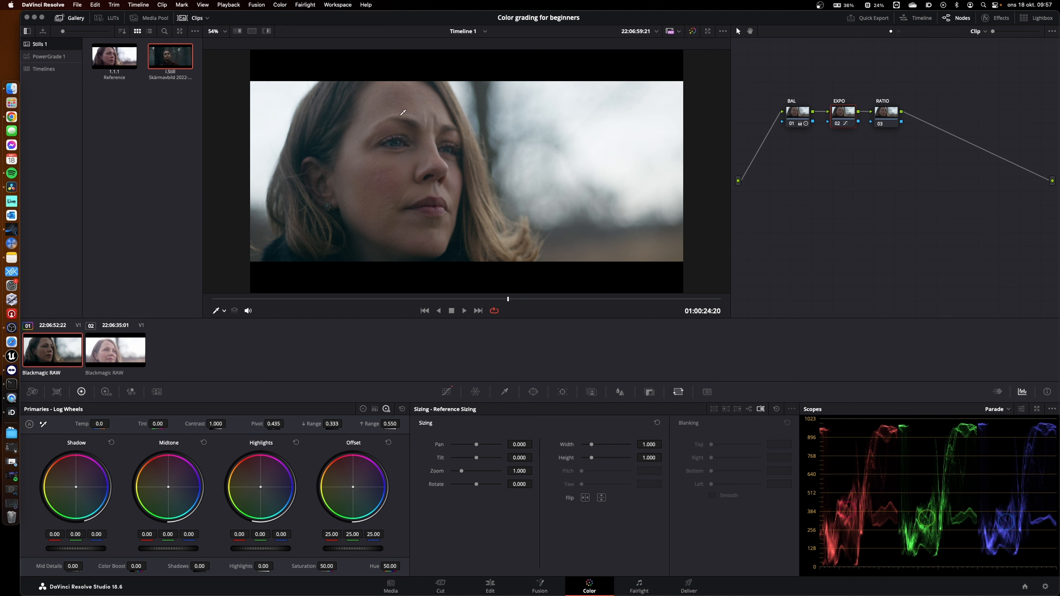
pyautogui.click(1052, 409)
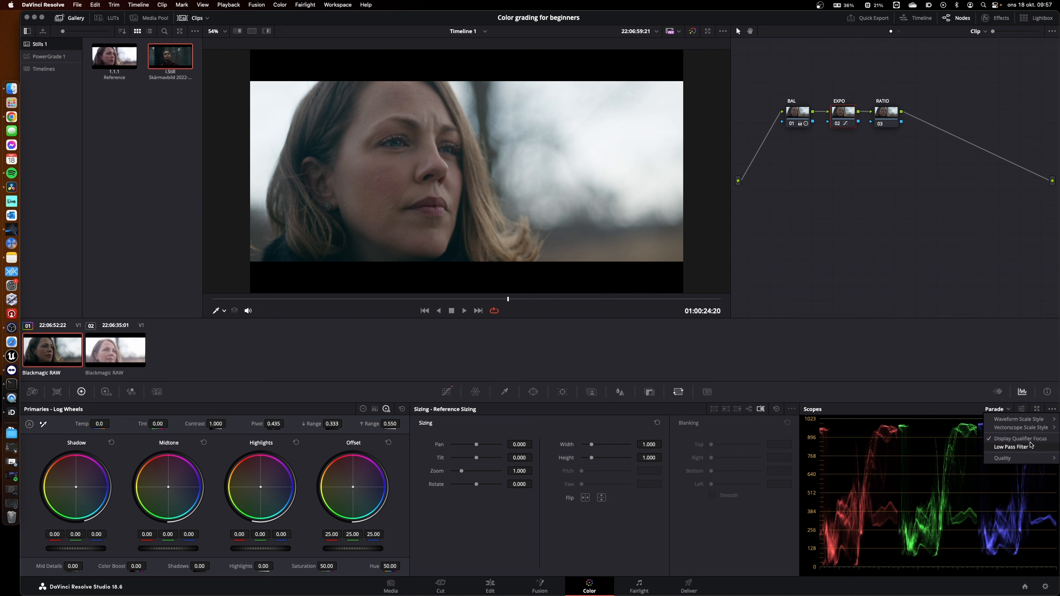
pyautogui.click(783, 238)
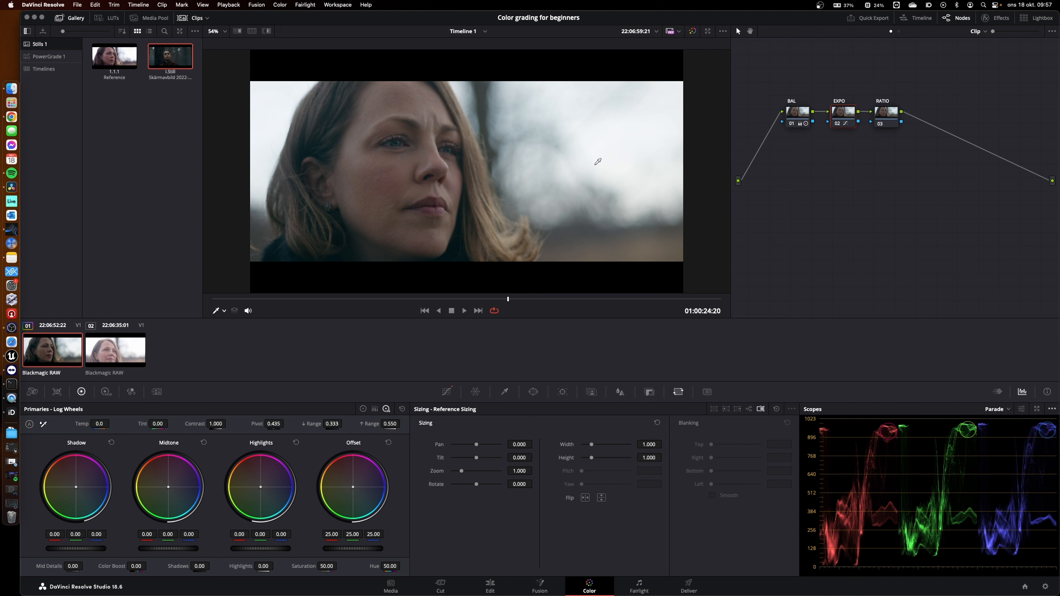